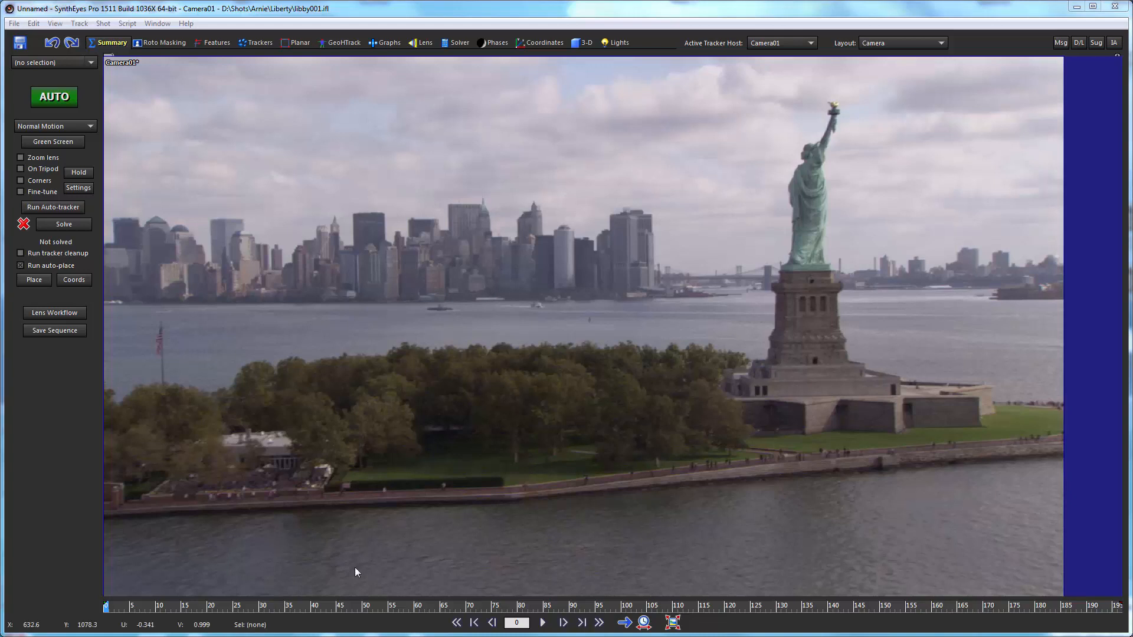
# Run the auto-tracker on the whole shot and scrub through the frames to review the resulting trackers.
pyautogui.click(62, 208)
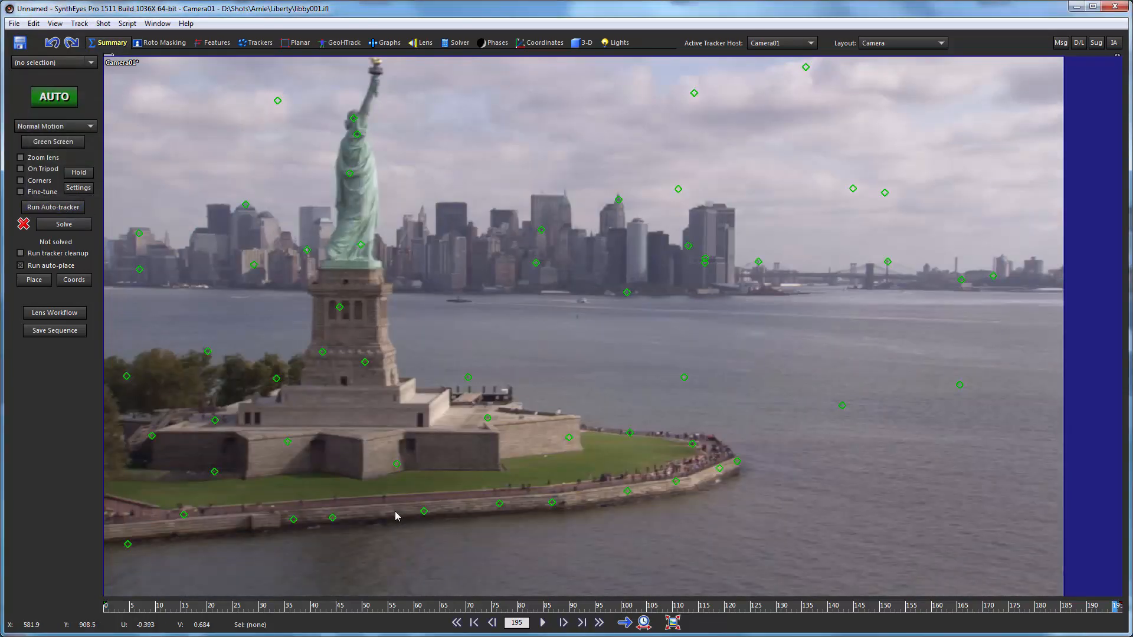
pyautogui.moveTo(424, 608); pyautogui.dragTo(339, 605)
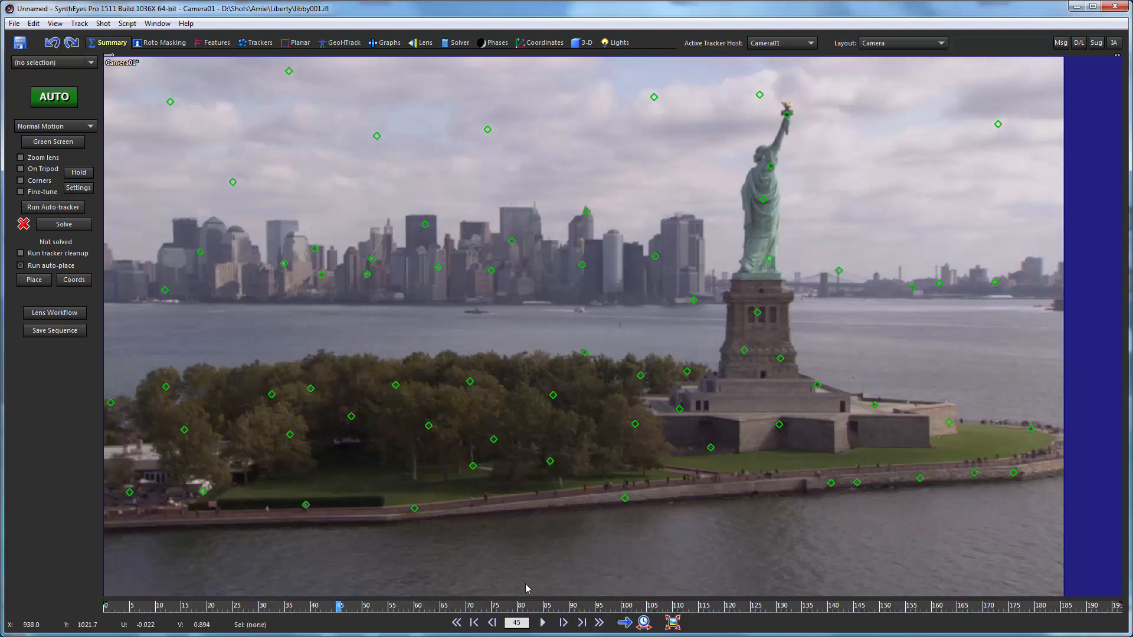
pyautogui.moveTo(334, 609); pyautogui.dragTo(270, 608)
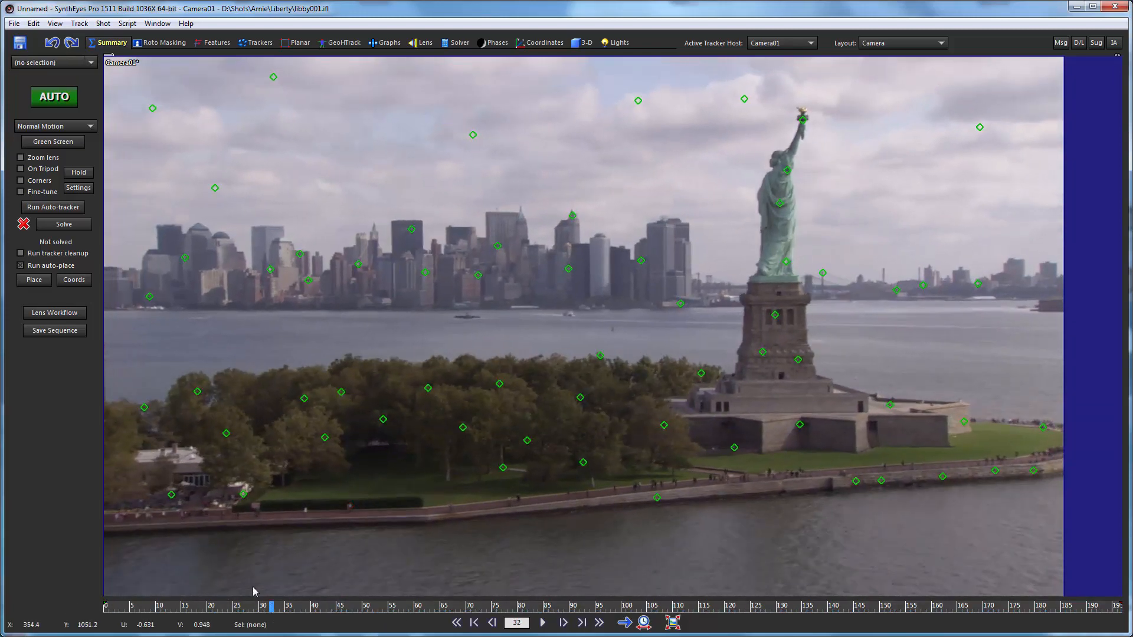
pyautogui.moveTo(170, 606); pyautogui.dragTo(602, 606)
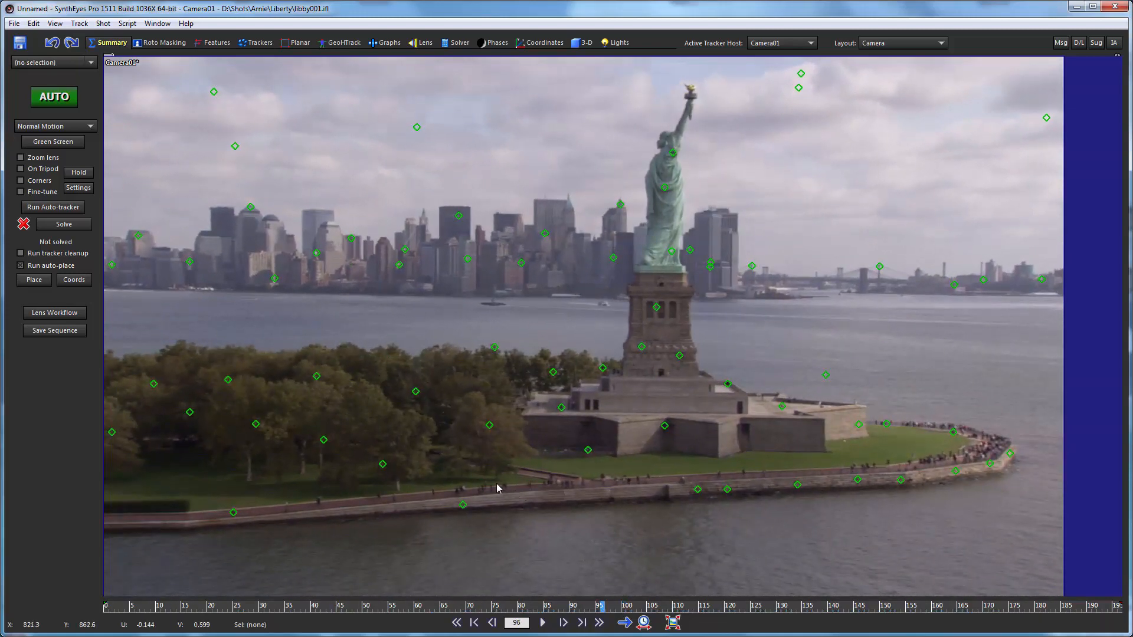
pyautogui.moveTo(557, 609); pyautogui.dragTo(706, 608)
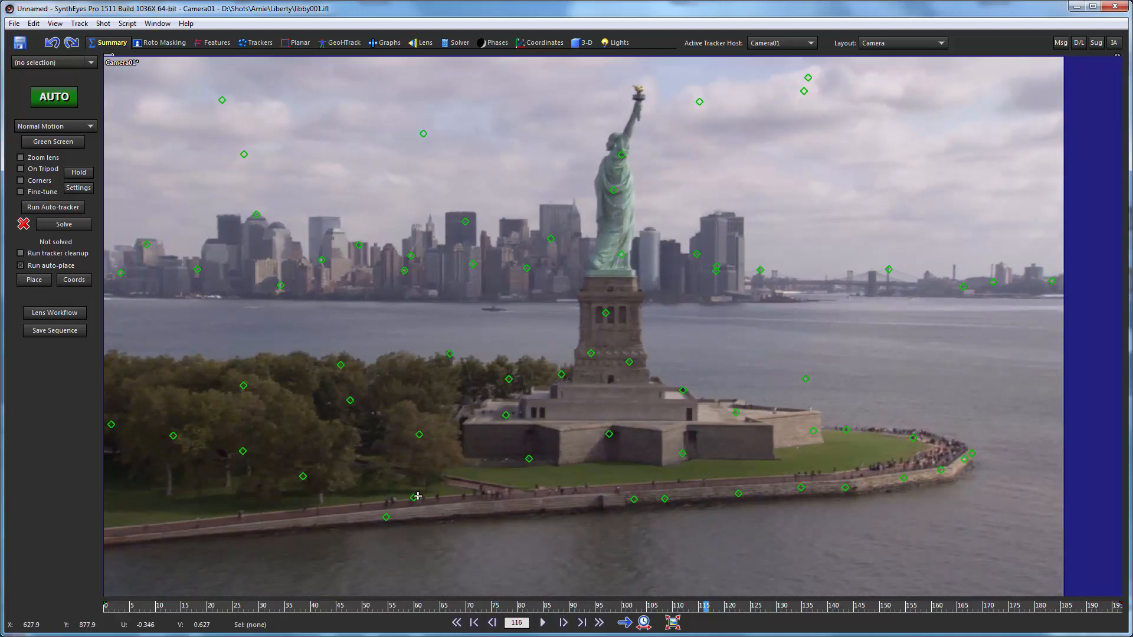
pyautogui.moveTo(673, 609); pyautogui.dragTo(417, 635)
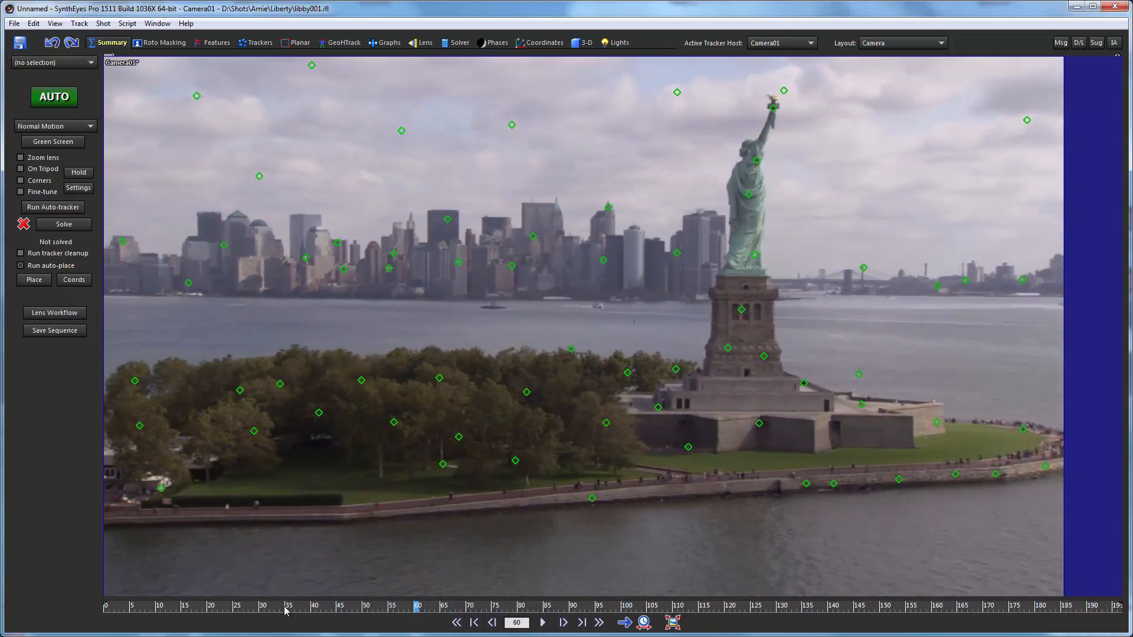
pyautogui.moveTo(443, 609); pyautogui.dragTo(106, 612)
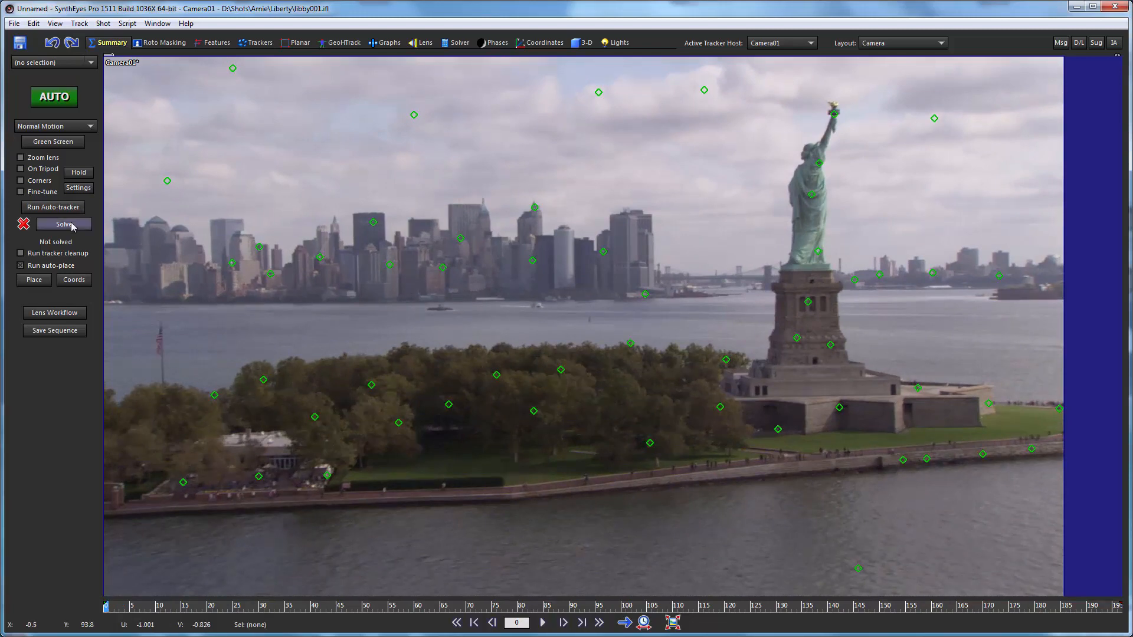
# Solve the scene with the Automatic solver and scrub through the shot to review the solved trackers.
pyautogui.click(458, 43)
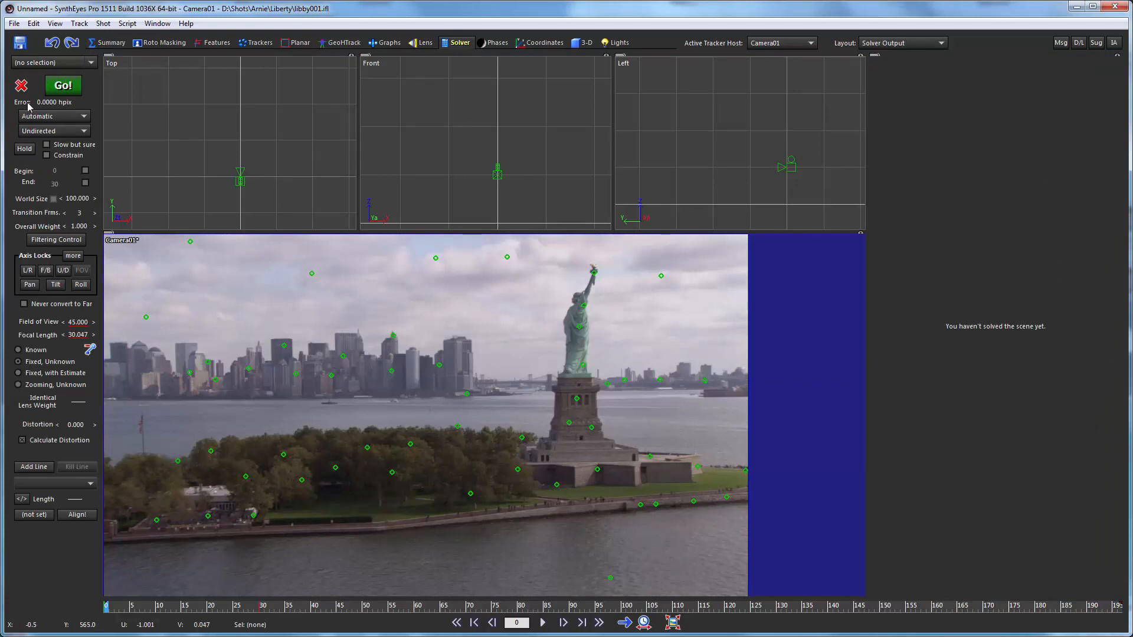
pyautogui.click(62, 87)
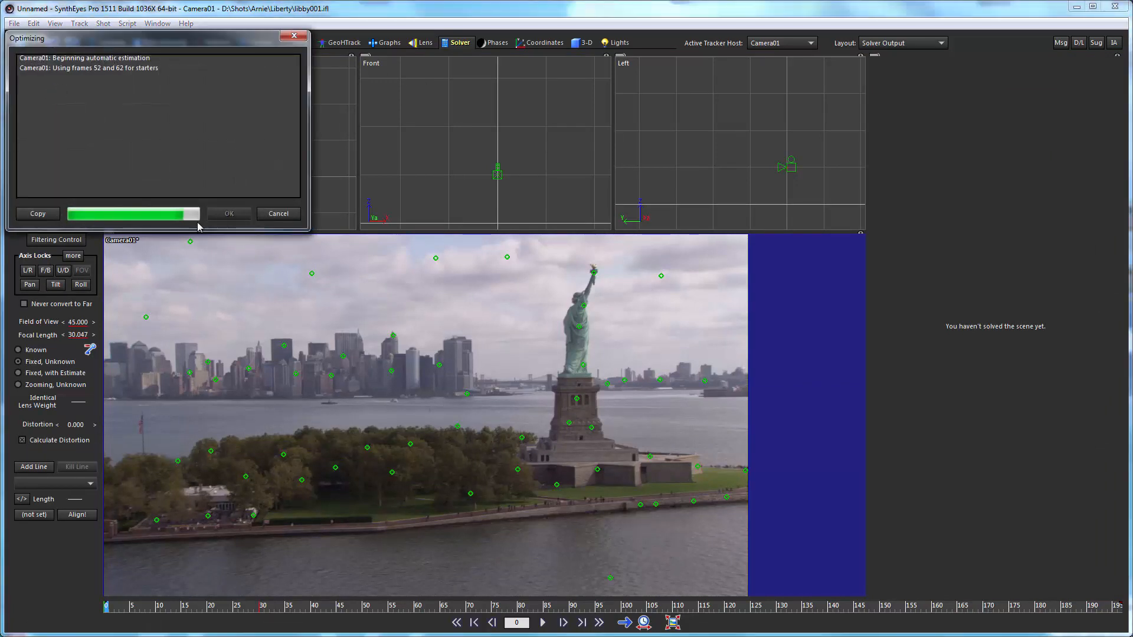
pyautogui.click(227, 214)
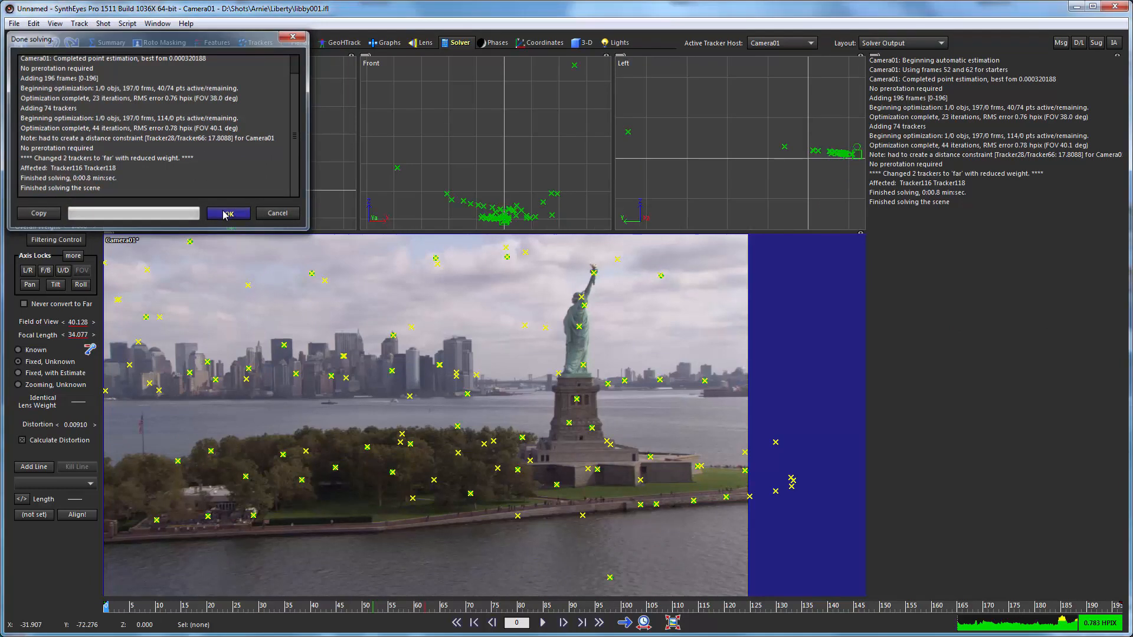
pyautogui.moveTo(166, 606); pyautogui.dragTo(710, 575)
pyautogui.moveTo(553, 577); pyautogui.dragTo(132, 578)
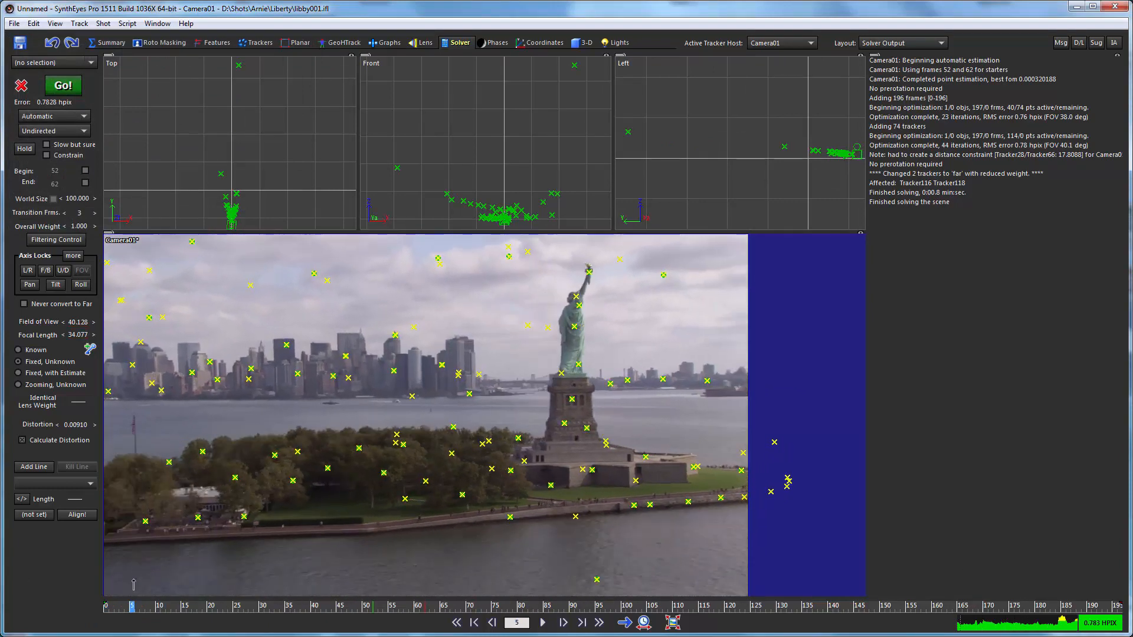
# Inspect the high-error trackers with Clean up trackers and close it without applying any fix.
pyautogui.click(80, 23)
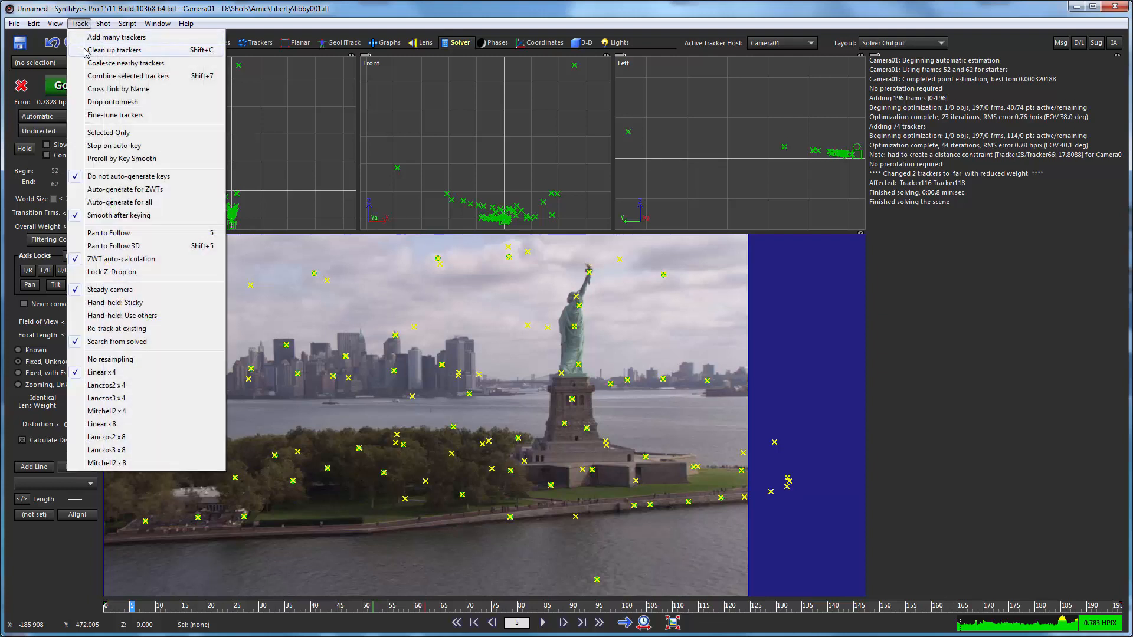
pyautogui.click(84, 52)
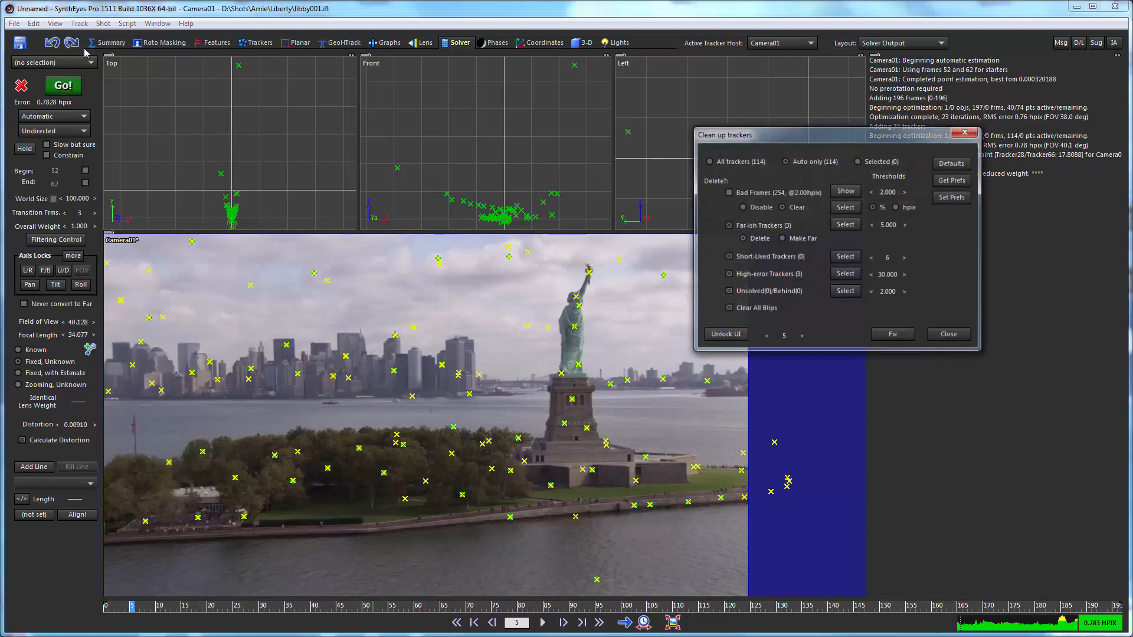
pyautogui.click(845, 275)
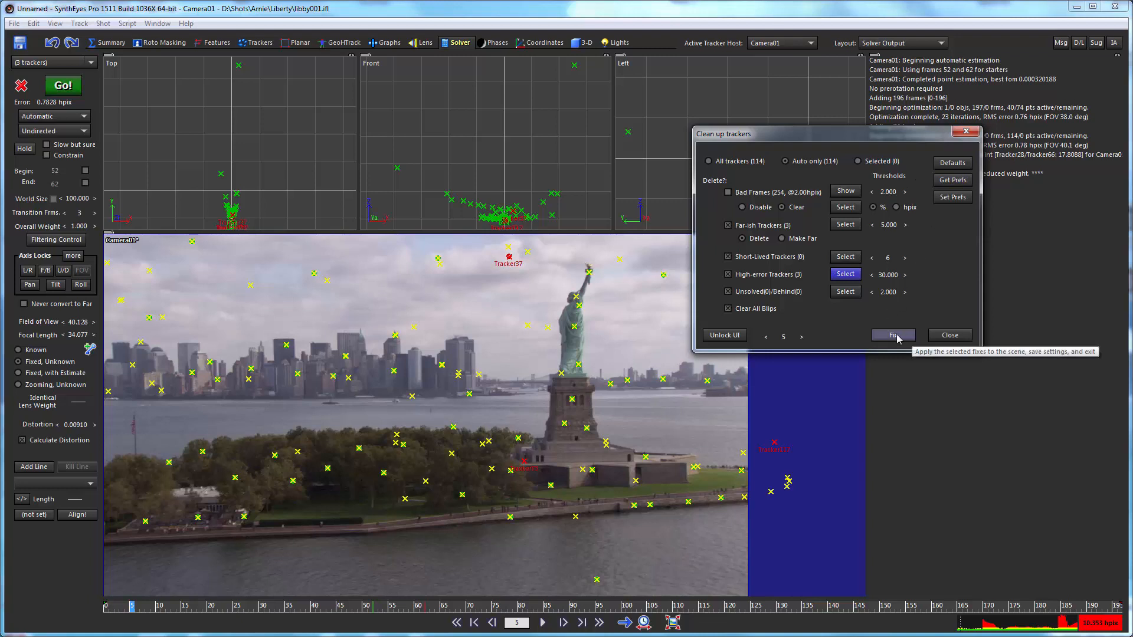
pyautogui.click(944, 341)
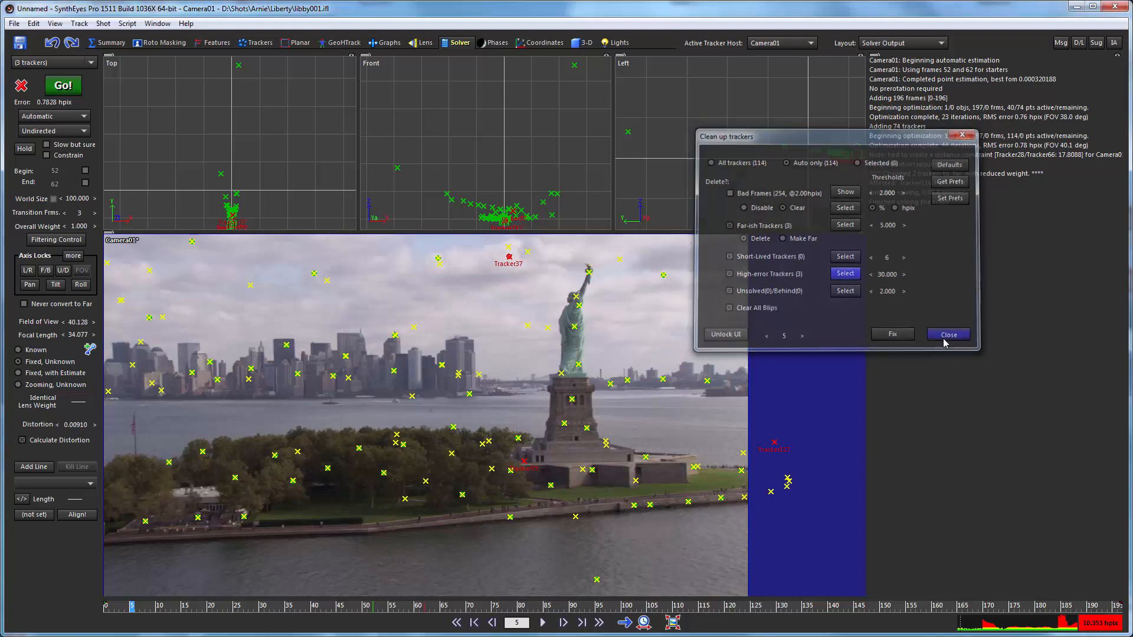
# Delete the trackers on the clouds across the sky at frame 5, including those beside the statue and above the skyline.
pyautogui.moveTo(145, 248)
pyautogui.mouseDown()
pyautogui.moveTo(122, 250)
pyautogui.moveTo(119, 321)
pyautogui.moveTo(402, 304)
pyautogui.moveTo(513, 322)
pyautogui.moveTo(549, 354)
pyautogui.moveTo(546, 268)
pyautogui.mouseUp()
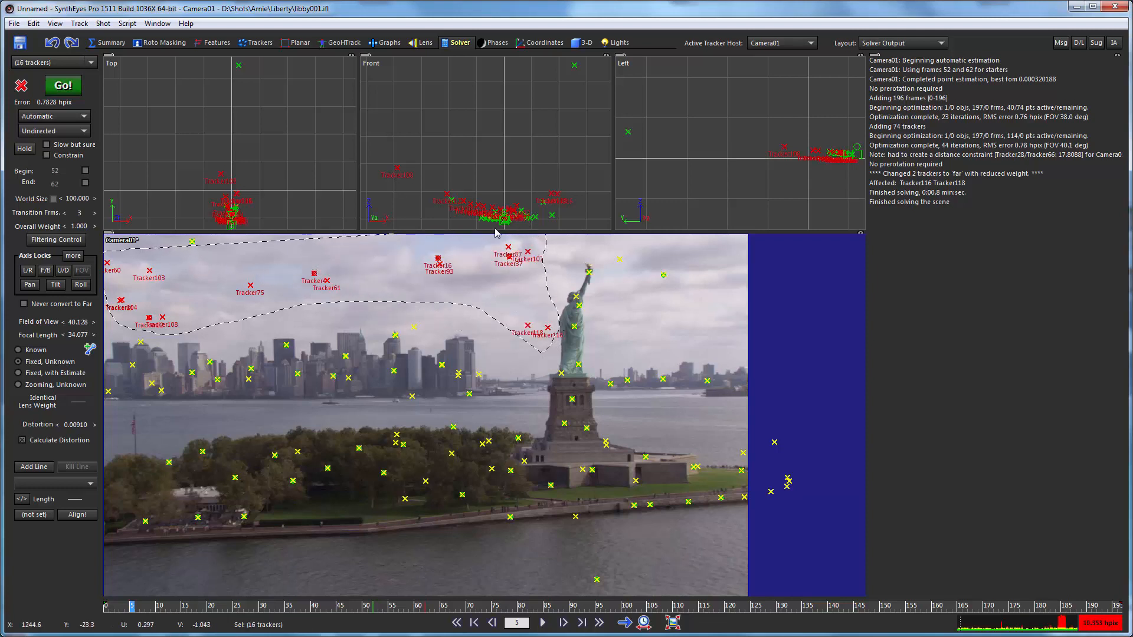
pyautogui.press('Delete')
pyautogui.click(192, 242)
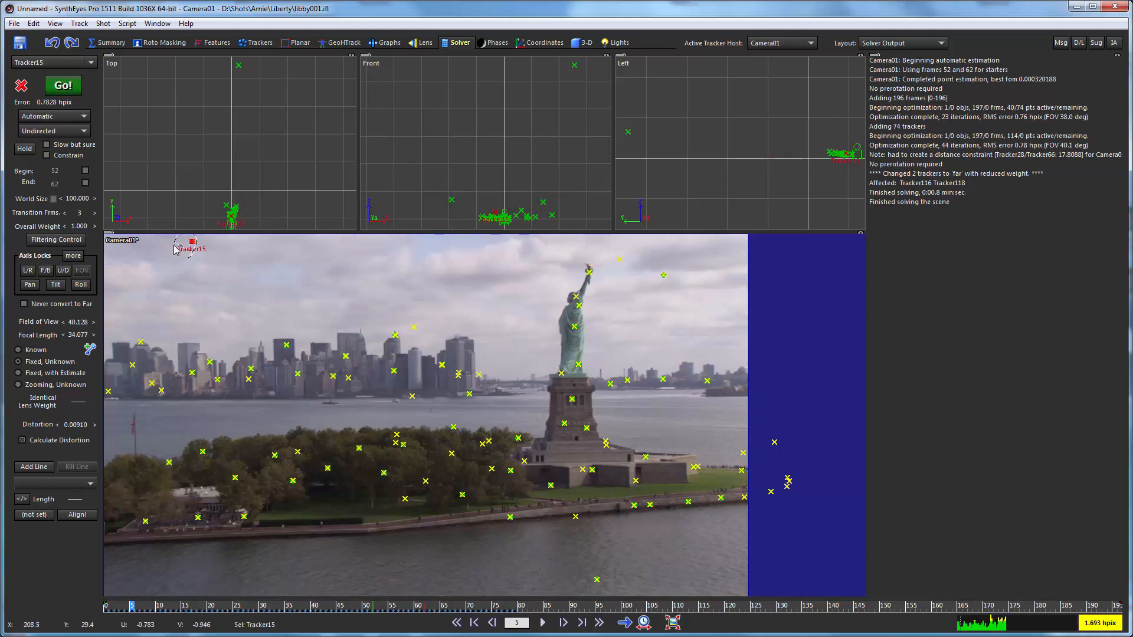
pyautogui.press('Delete')
pyautogui.moveTo(690, 255)
pyautogui.mouseDown()
pyautogui.moveTo(607, 255)
pyautogui.moveTo(688, 263)
pyautogui.mouseUp()
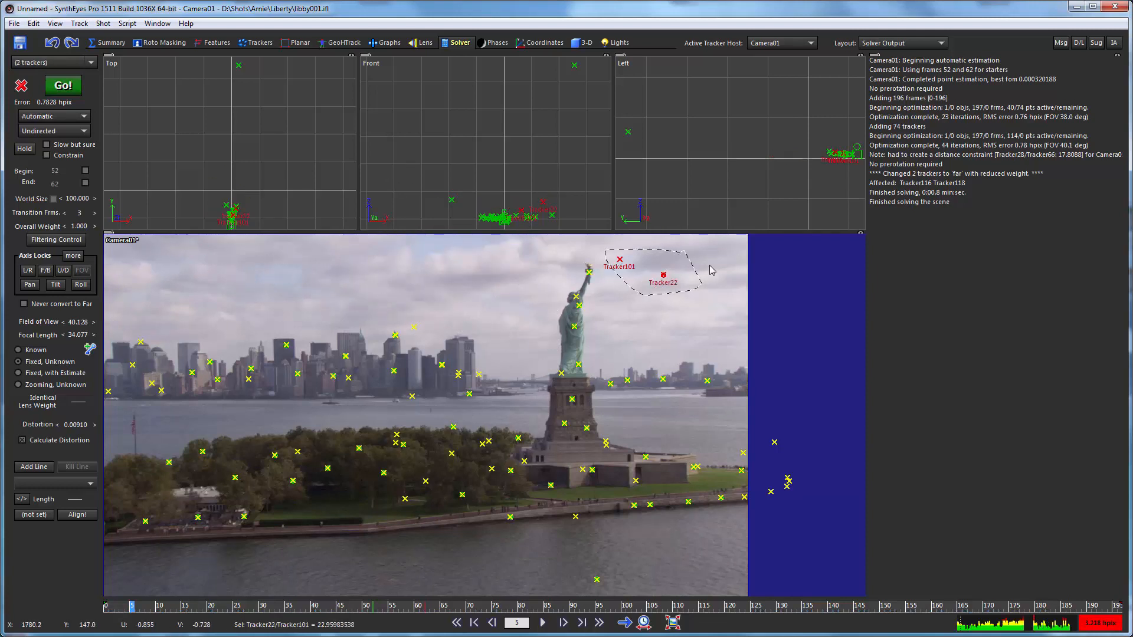
pyautogui.press('Delete')
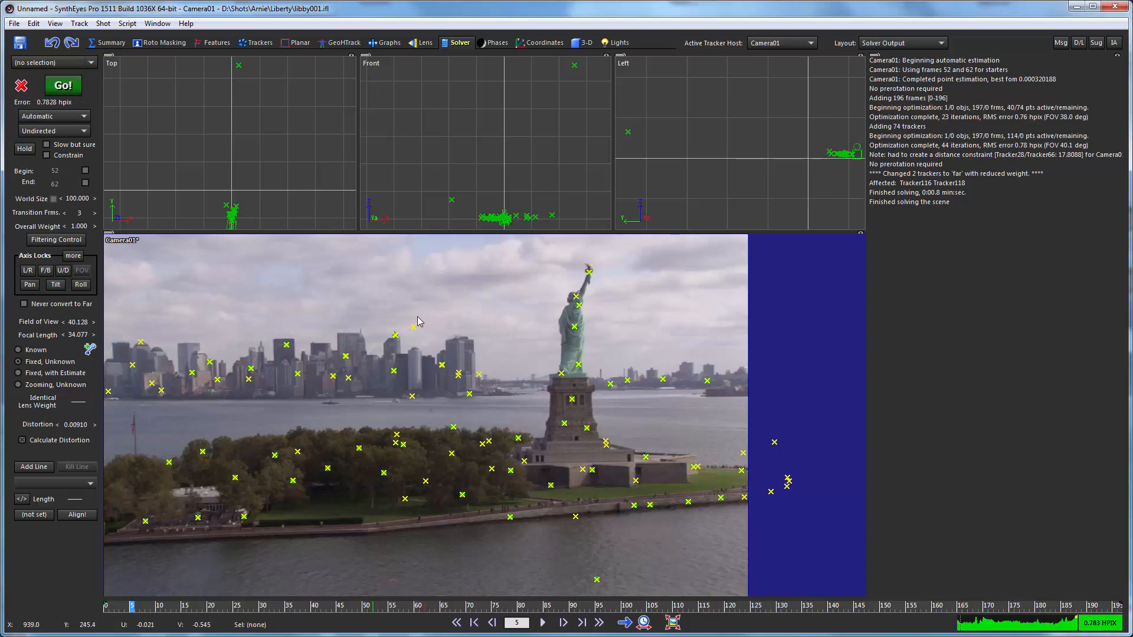
pyautogui.moveTo(411, 340); pyautogui.dragTo(413, 319)
pyautogui.press('Delete')
# Find the leftover cloud tracker late in the shot and delete it at frame 168.
pyautogui.moveTo(147, 614); pyautogui.dragTo(1083, 610)
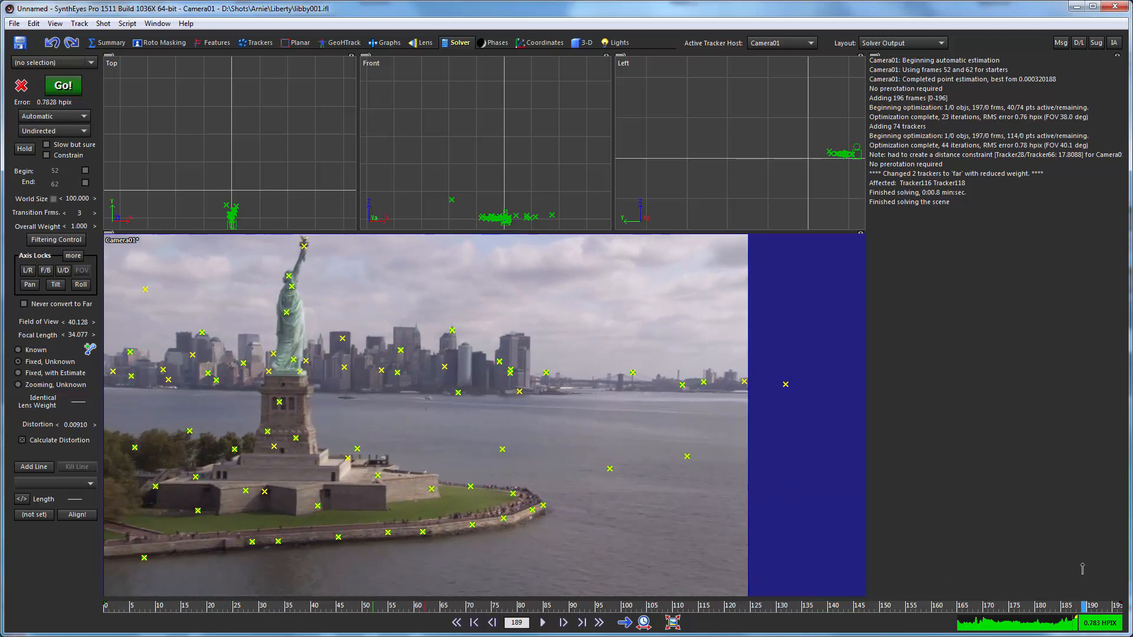
pyautogui.moveTo(1082, 569); pyautogui.dragTo(973, 578)
pyautogui.click(145, 287)
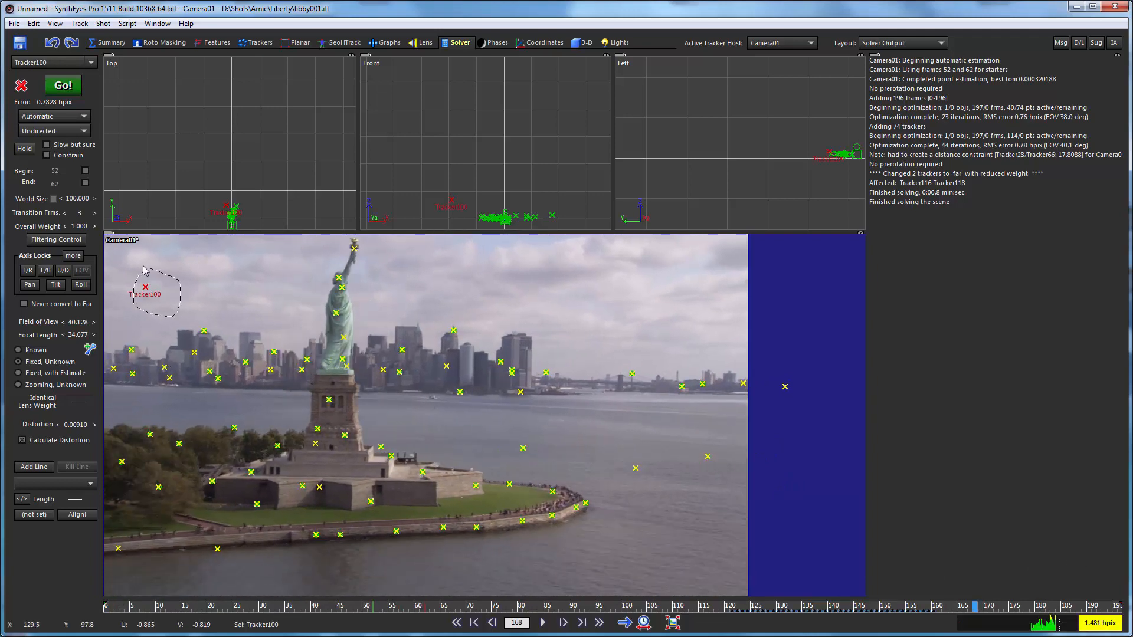
pyautogui.press('Delete')
# Check the rest of the shot for leftover sky trackers and re-solve the scene without them.
pyautogui.moveTo(121, 612); pyautogui.dragTo(617, 546)
pyautogui.click(136, 607)
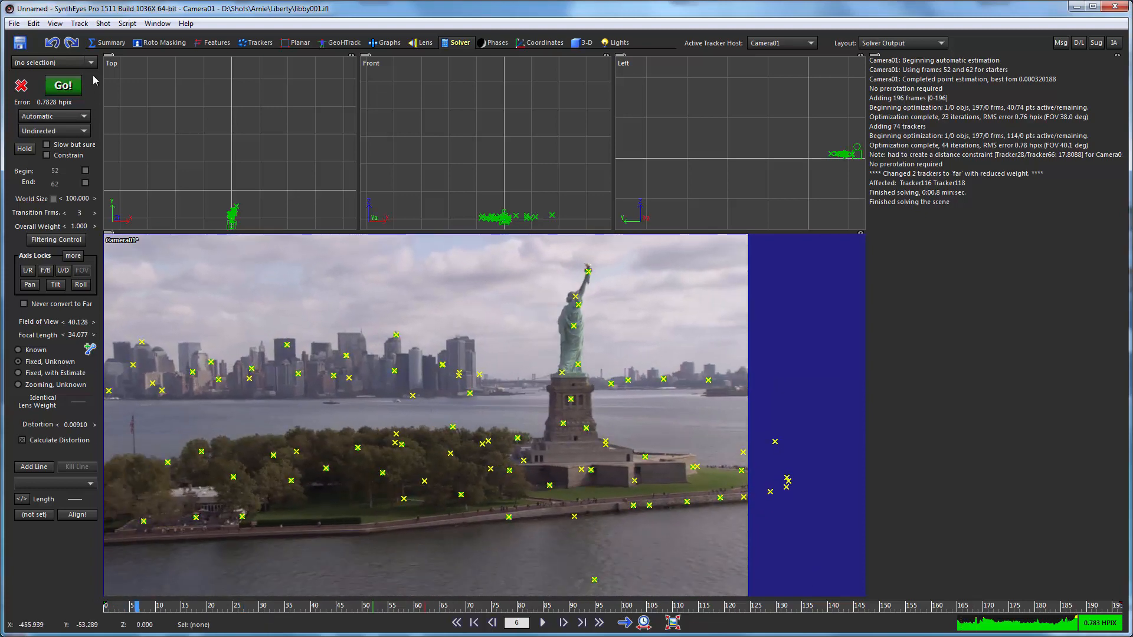
pyautogui.click(63, 86)
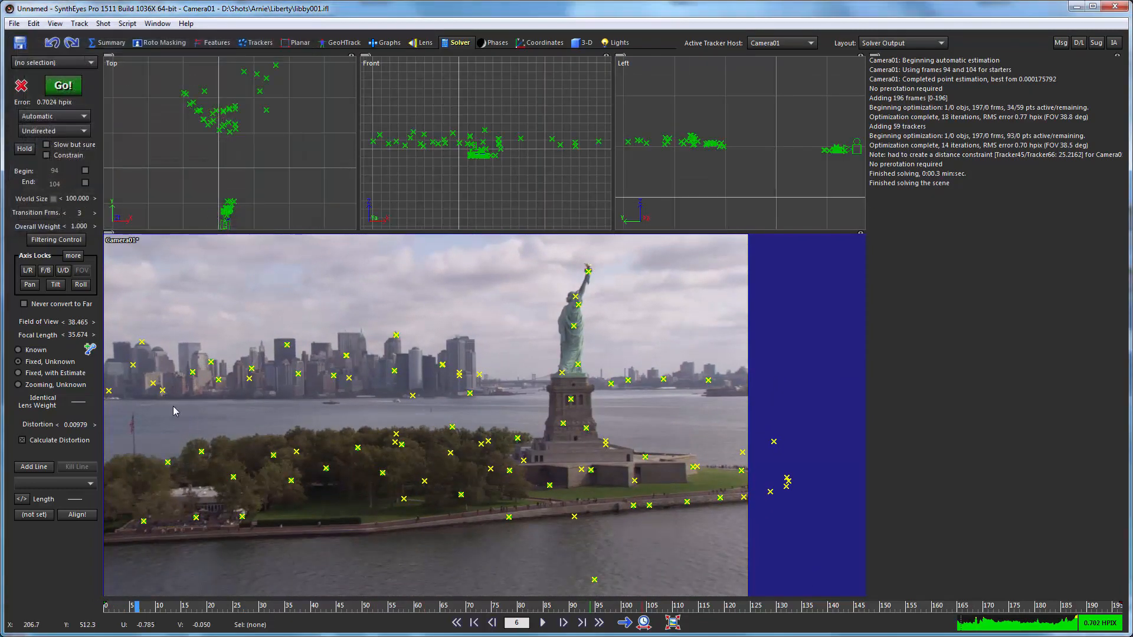
# Select the high-error trackers in Clean up trackers at the 30% threshold and remove them.
pyautogui.click(79, 23)
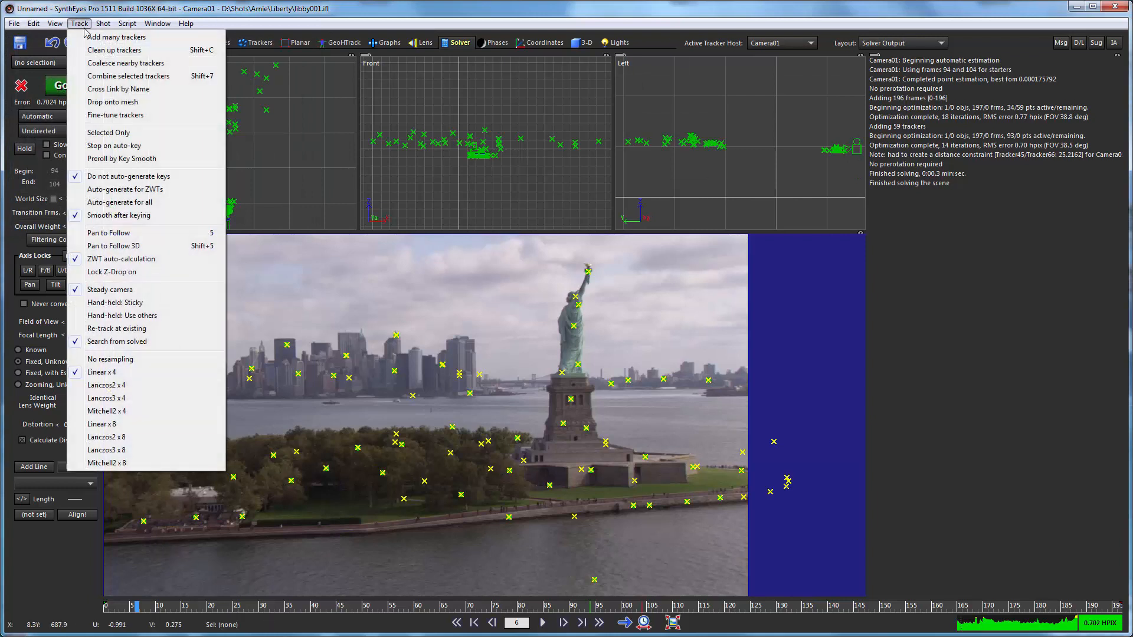
pyautogui.click(99, 51)
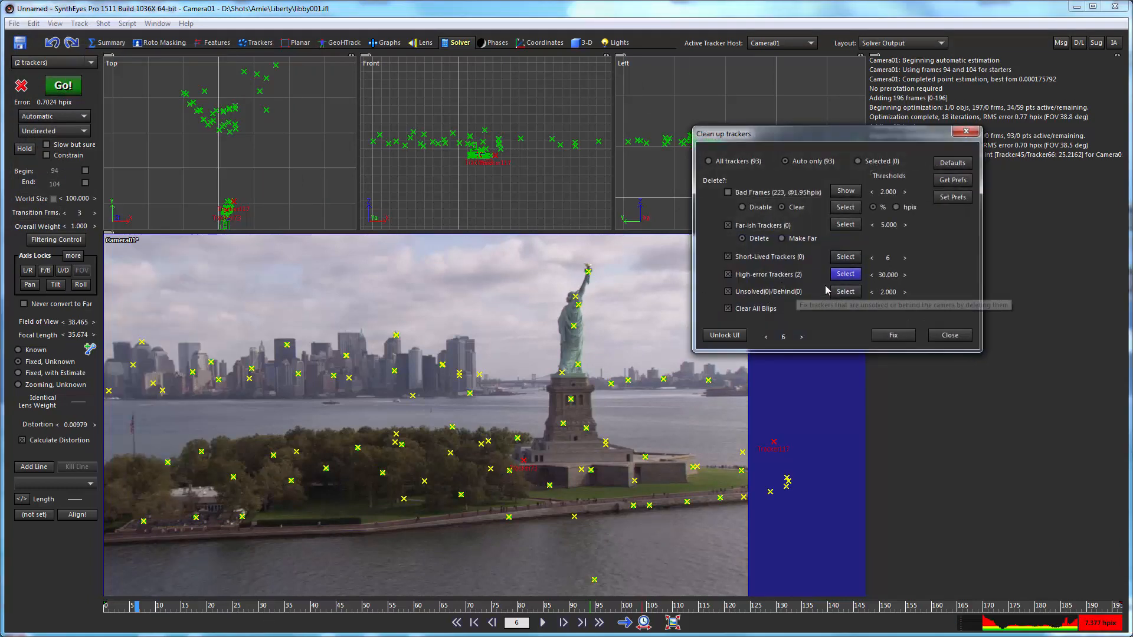
pyautogui.click(846, 274)
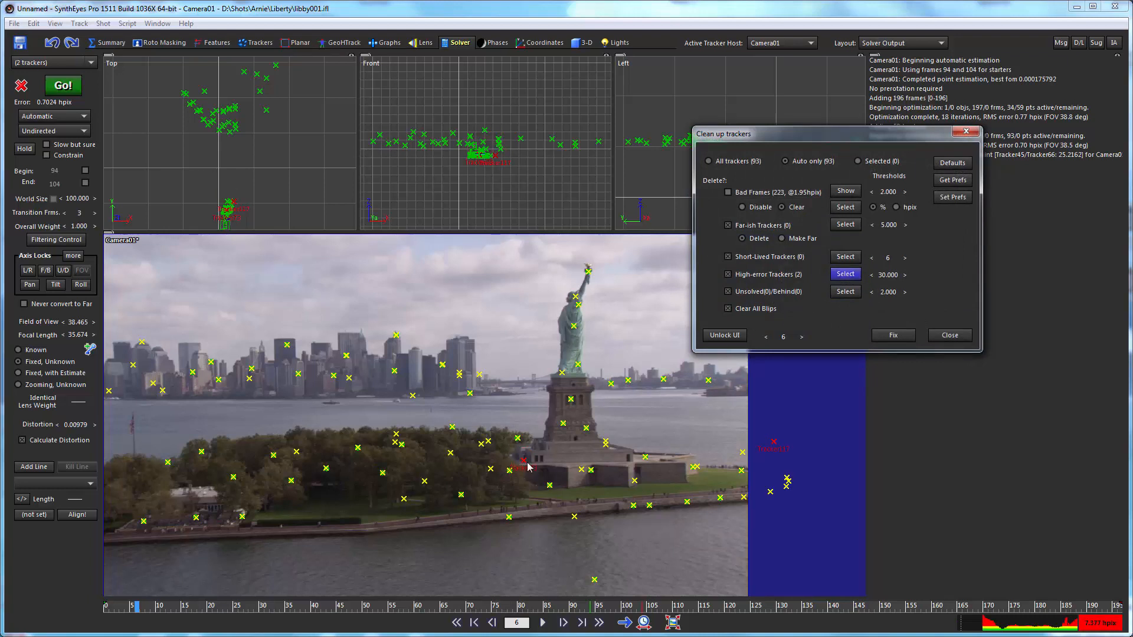
pyautogui.click(892, 335)
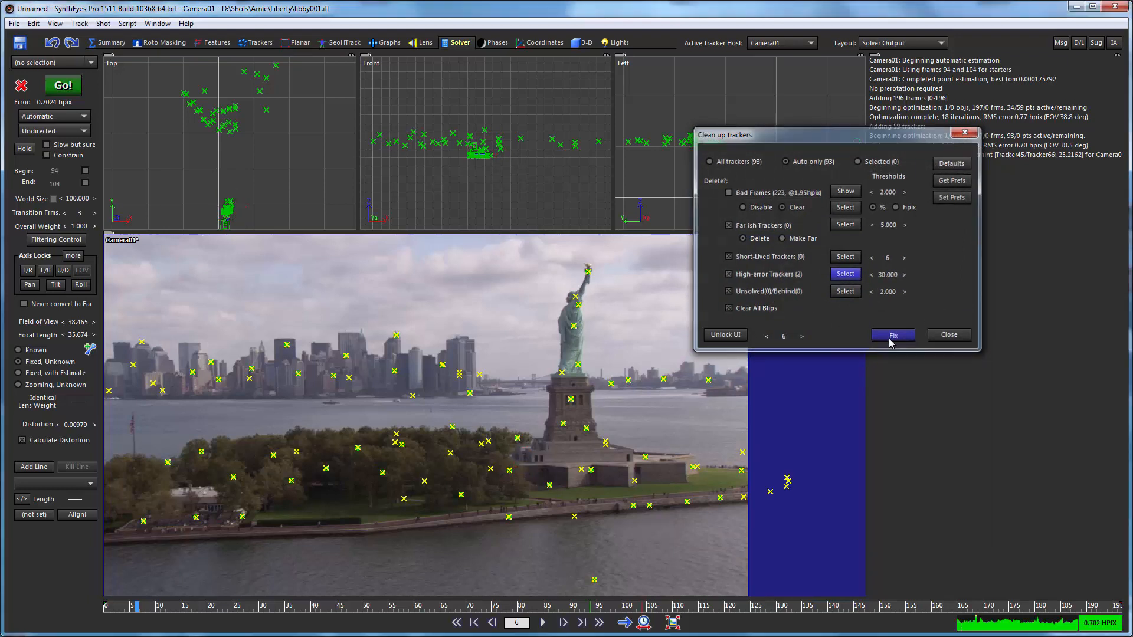
# Re-solve the scene with the cleaned trackers, then review them up to frame 161 and inspect the lens distortion grid.
pyautogui.click(59, 78)
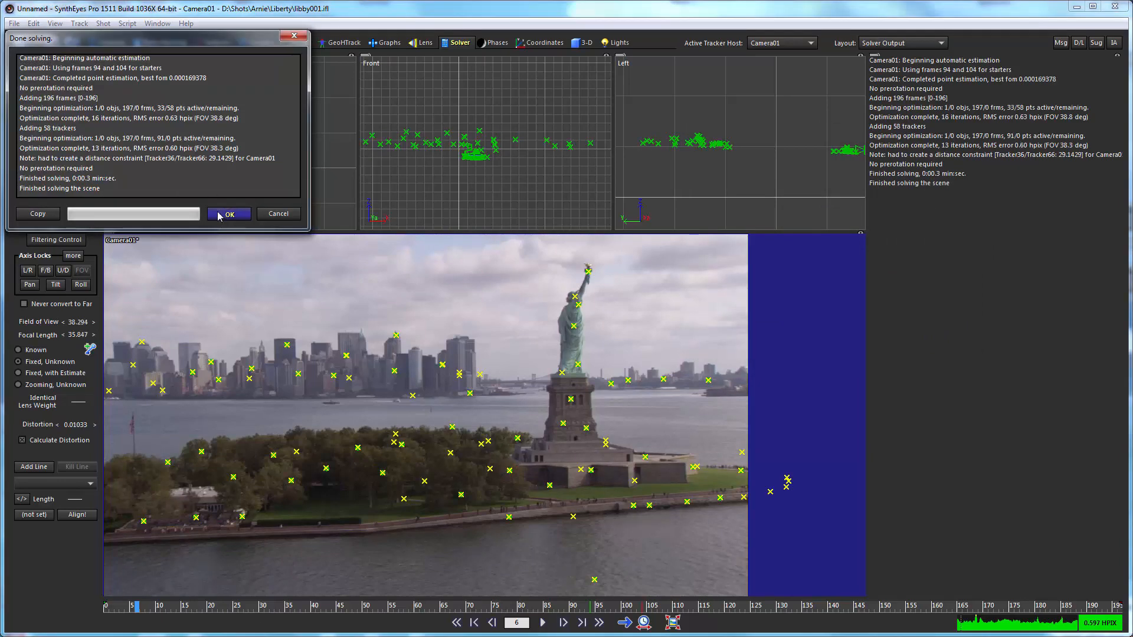
pyautogui.click(229, 213)
pyautogui.moveTo(164, 608)
pyautogui.mouseDown()
pyautogui.moveTo(89, 603)
pyautogui.moveTo(1003, 524)
pyautogui.moveTo(83, 519)
pyautogui.moveTo(199, 561)
pyautogui.moveTo(737, 580)
pyautogui.moveTo(937, 567)
pyautogui.mouseUp()
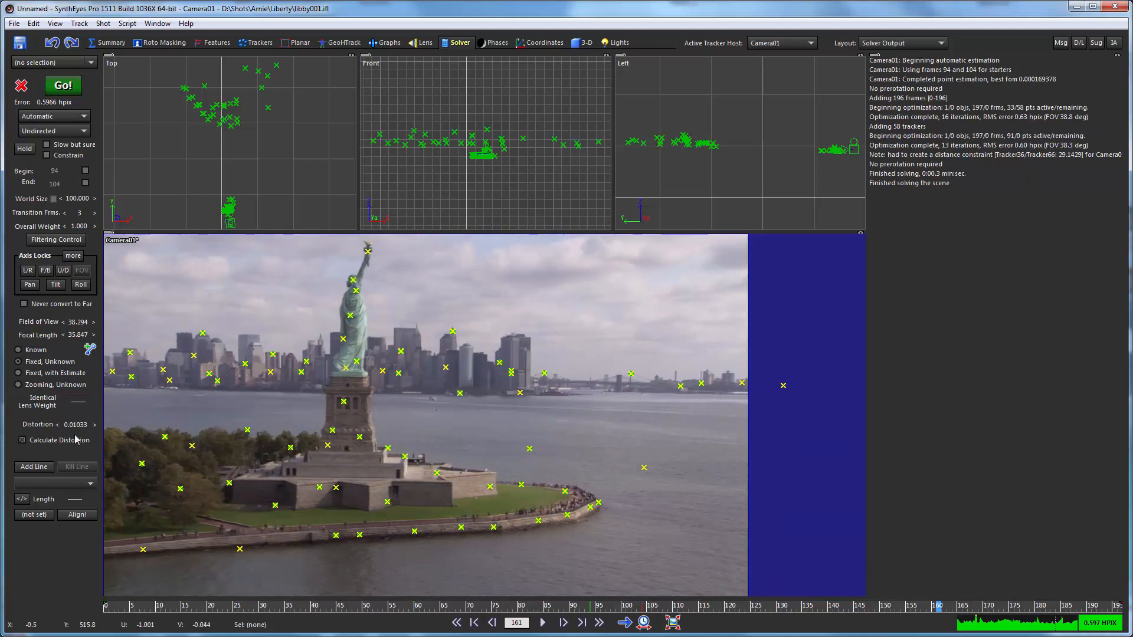
pyautogui.click(421, 42)
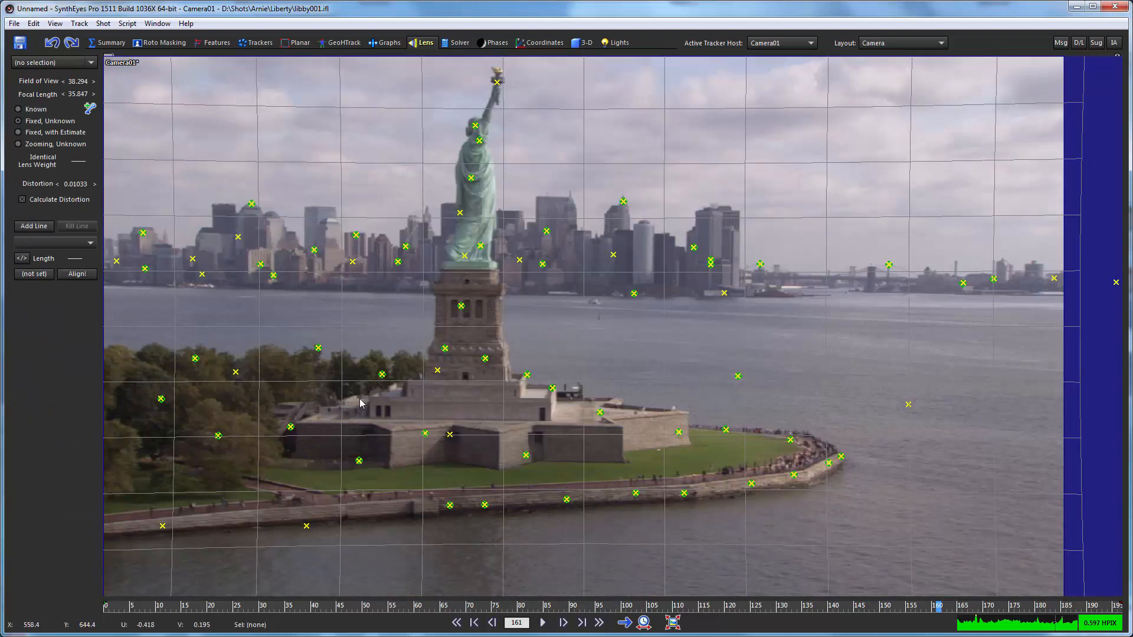
pyautogui.click(455, 43)
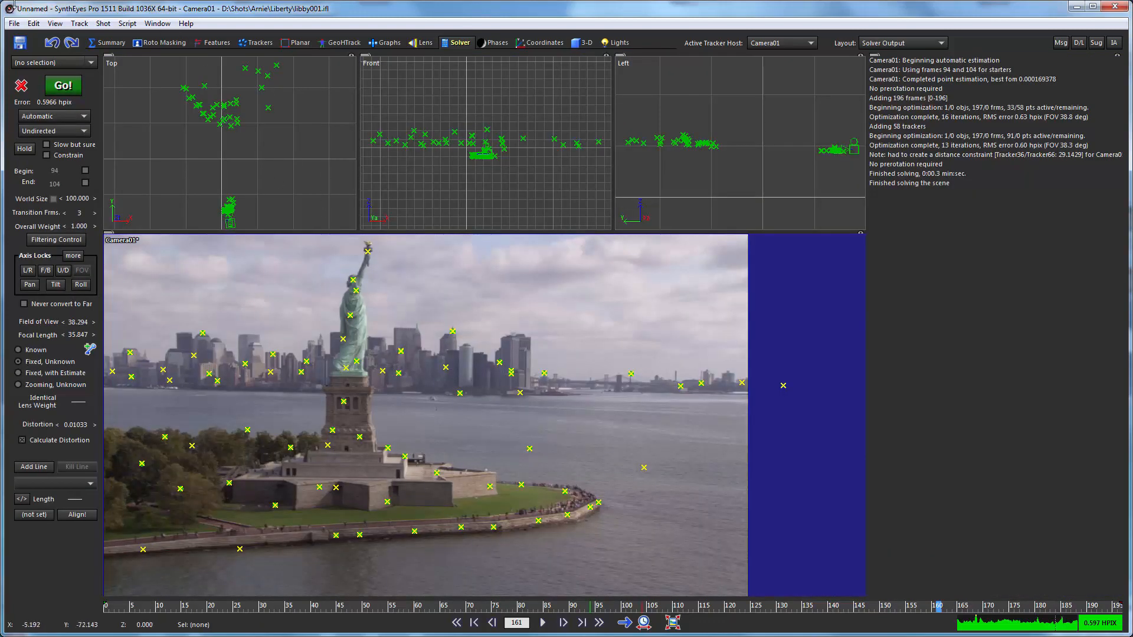
# Export the solved scene as After Effects JavaScript over the existing libby.jsx, running it immediately as a new project.
pyautogui.click(14, 23)
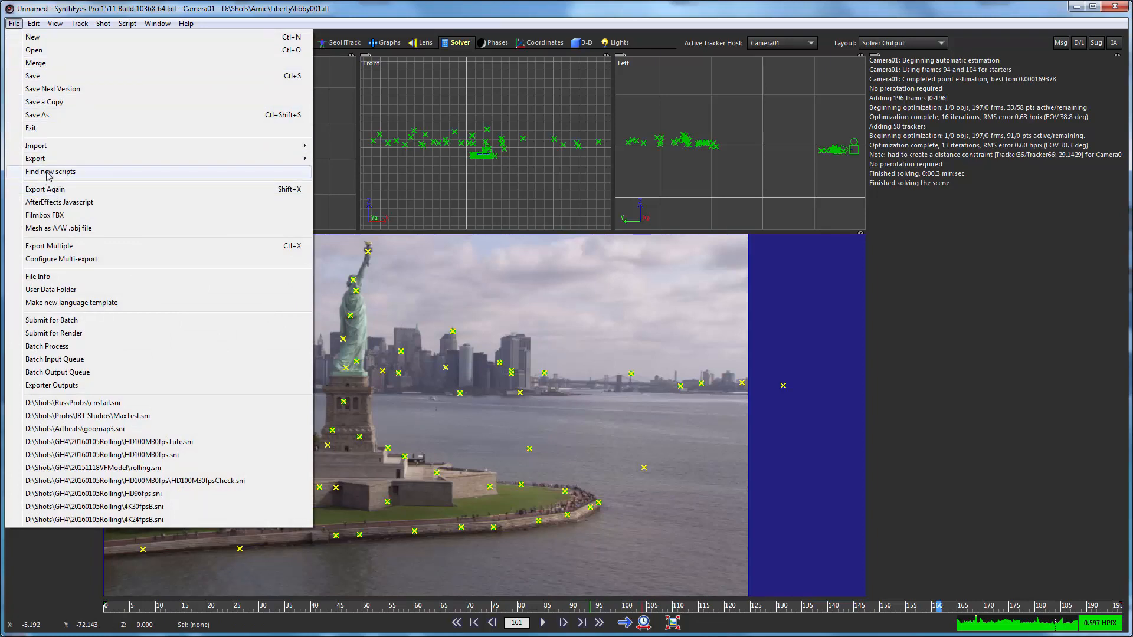
pyautogui.click(53, 203)
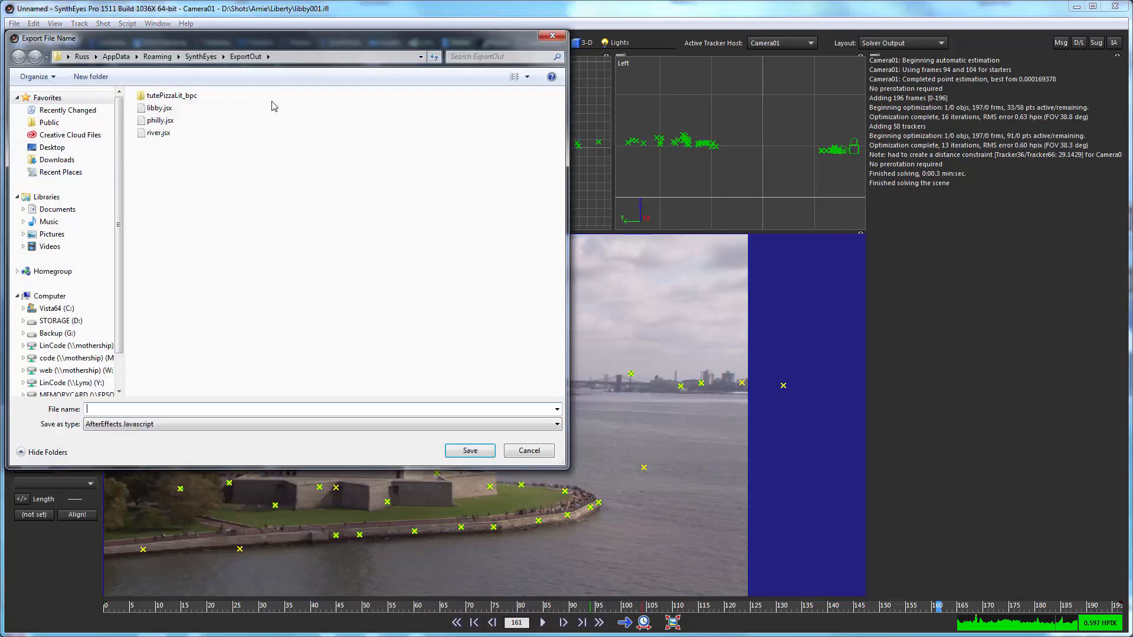
pyautogui.click(143, 113)
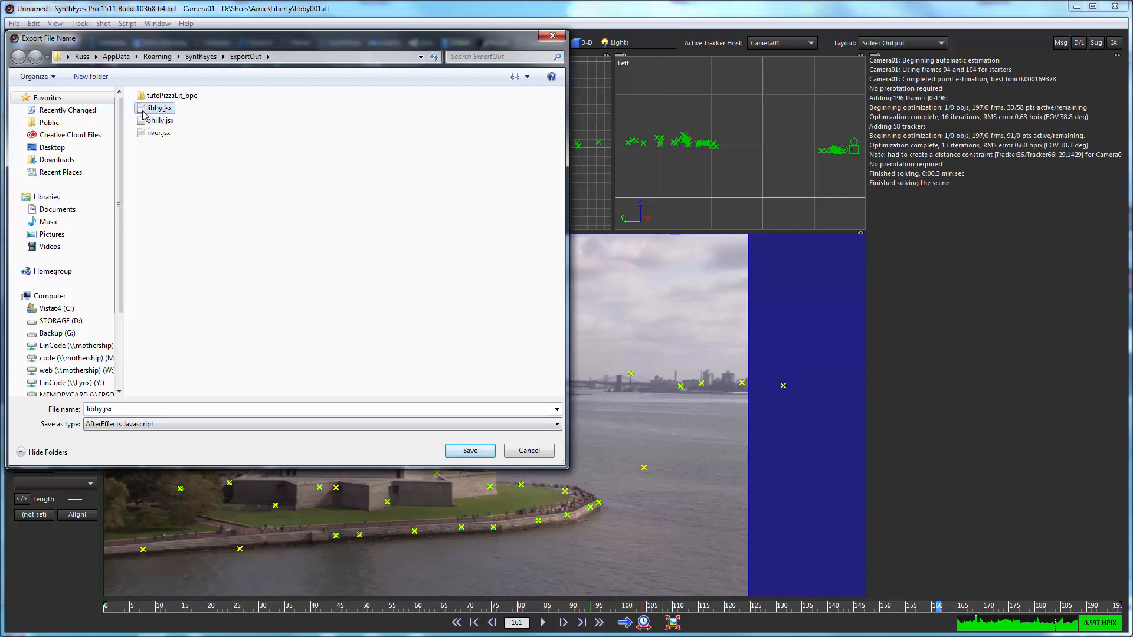
pyautogui.click(457, 452)
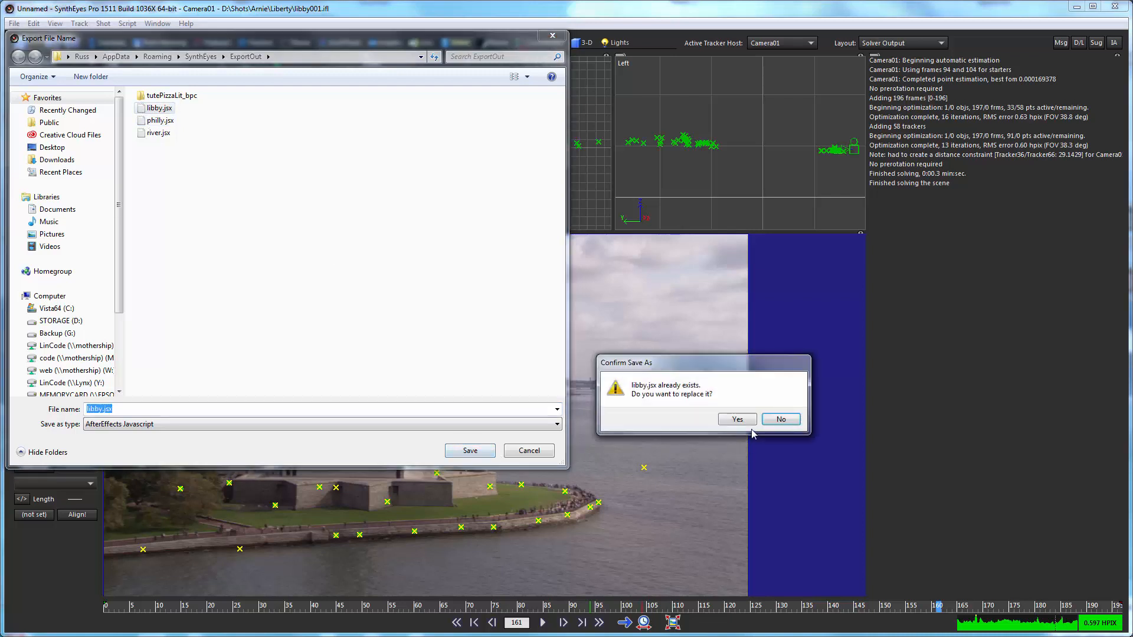
pyautogui.click(723, 422)
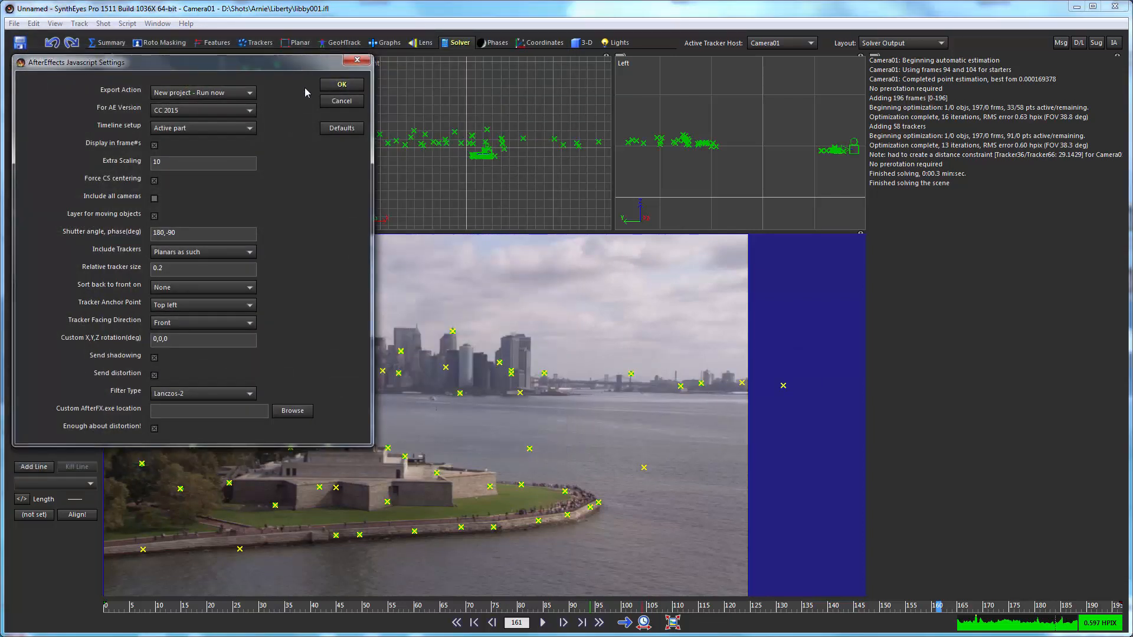
pyautogui.click(330, 89)
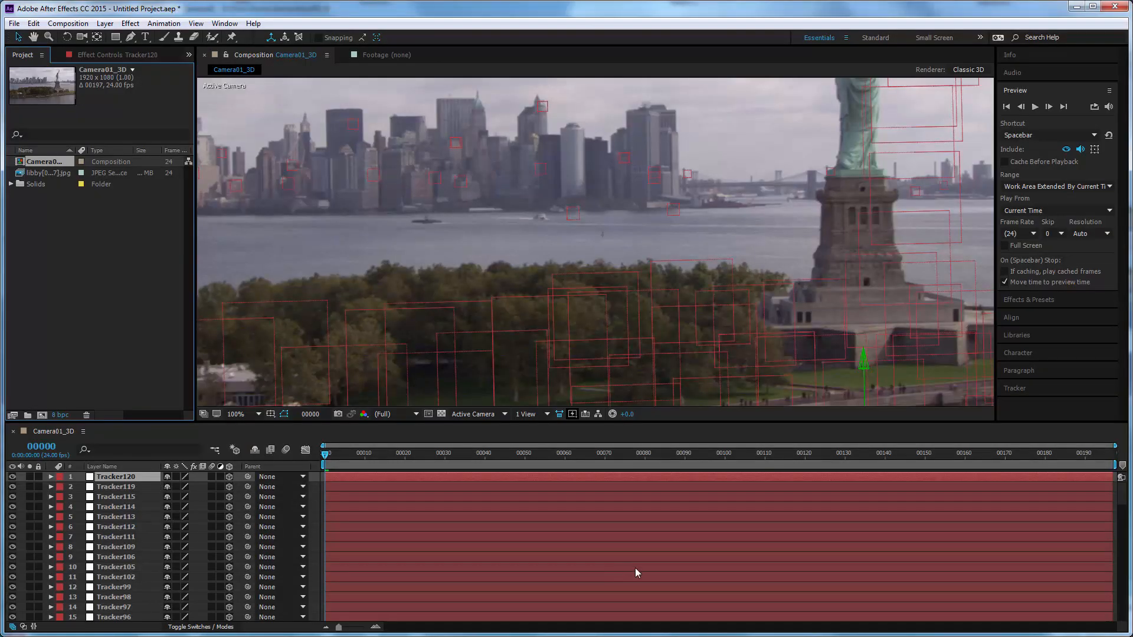
# Scrub through the exported composition with the view fitted to the frame to check how the tracker layers follow the shot.
pyautogui.moveTo(343, 451); pyautogui.dragTo(1016, 455)
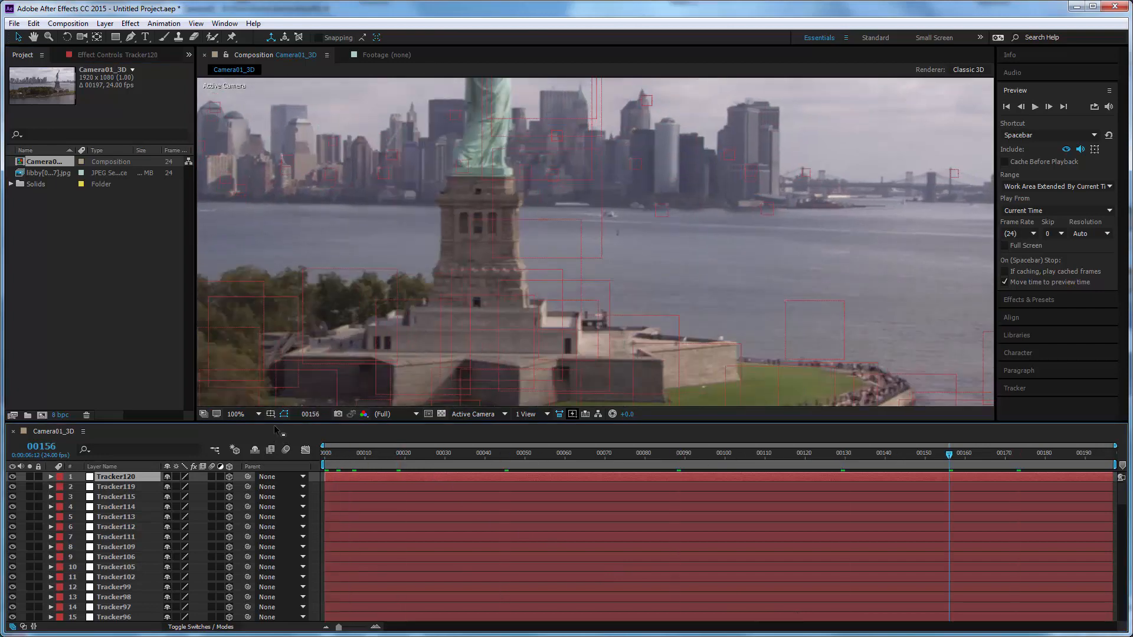
pyautogui.click(258, 415)
pyautogui.click(247, 428)
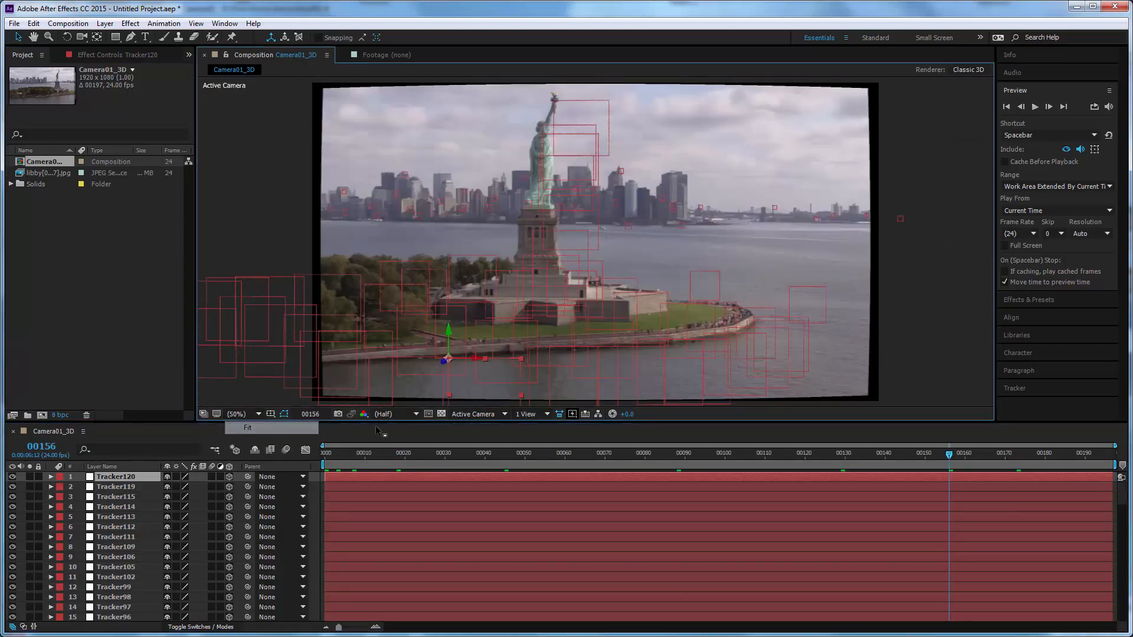
pyautogui.moveTo(359, 452); pyautogui.dragTo(525, 452)
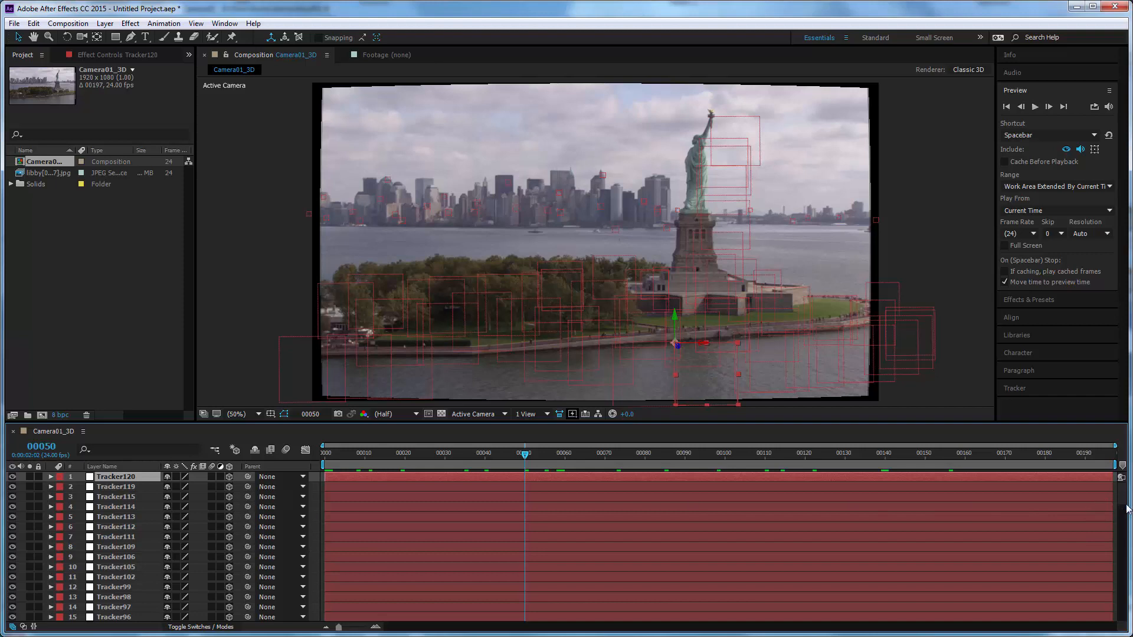
# Select the libby image sequence layer below the trackers and inspect its SynthEyes Distortion effect settings.
pyautogui.moveTo(1124, 499); pyautogui.dragTo(1125, 618)
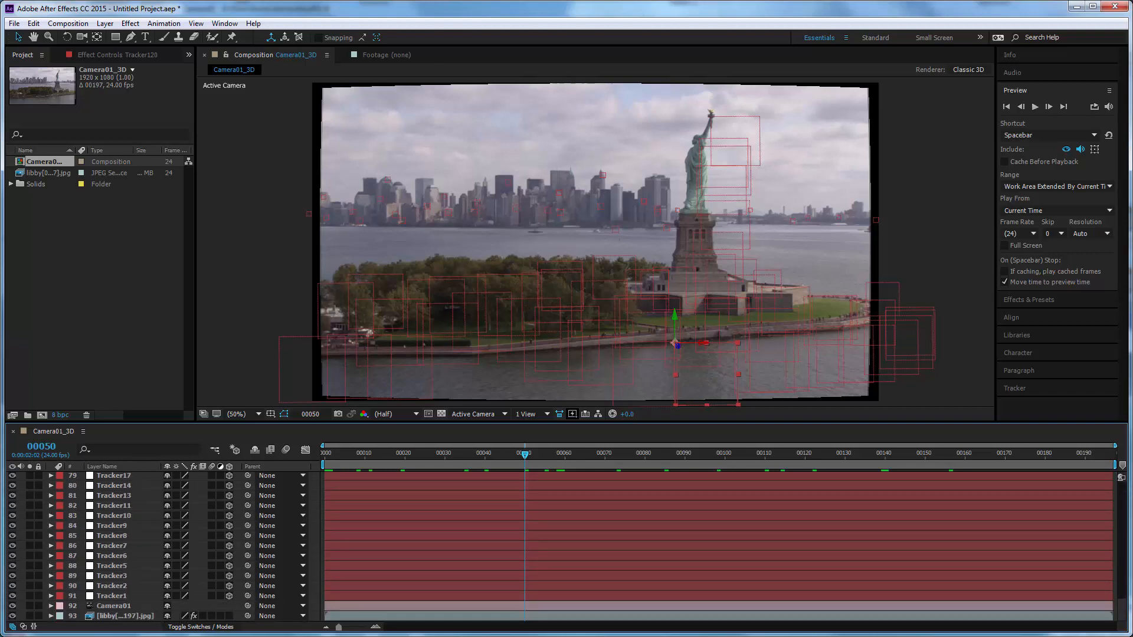
pyautogui.click(110, 616)
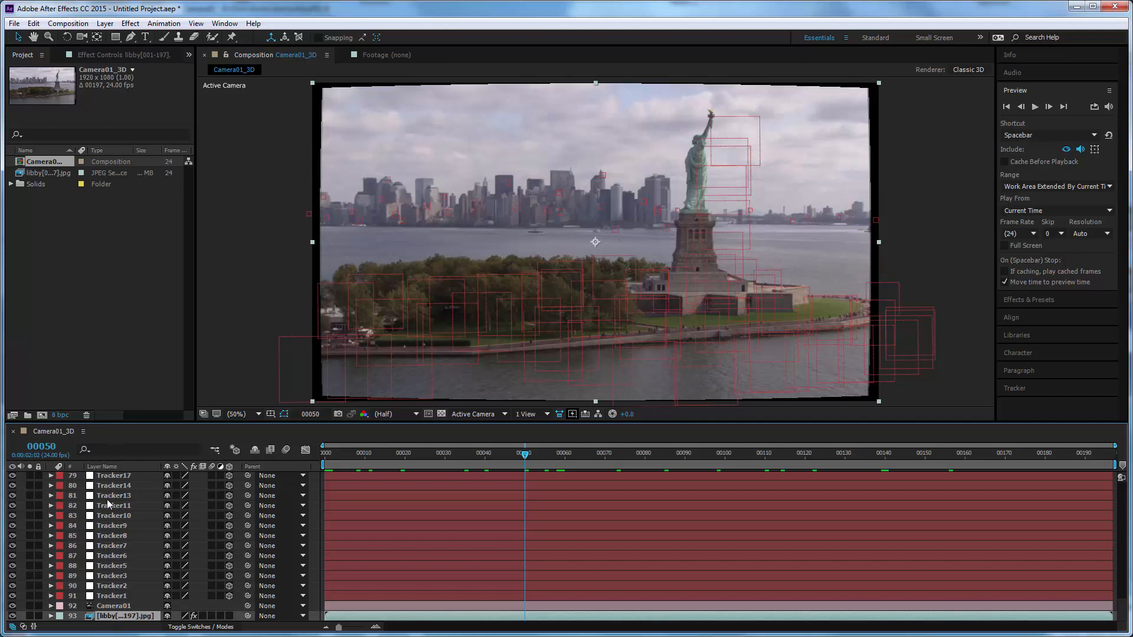
pyautogui.click(101, 59)
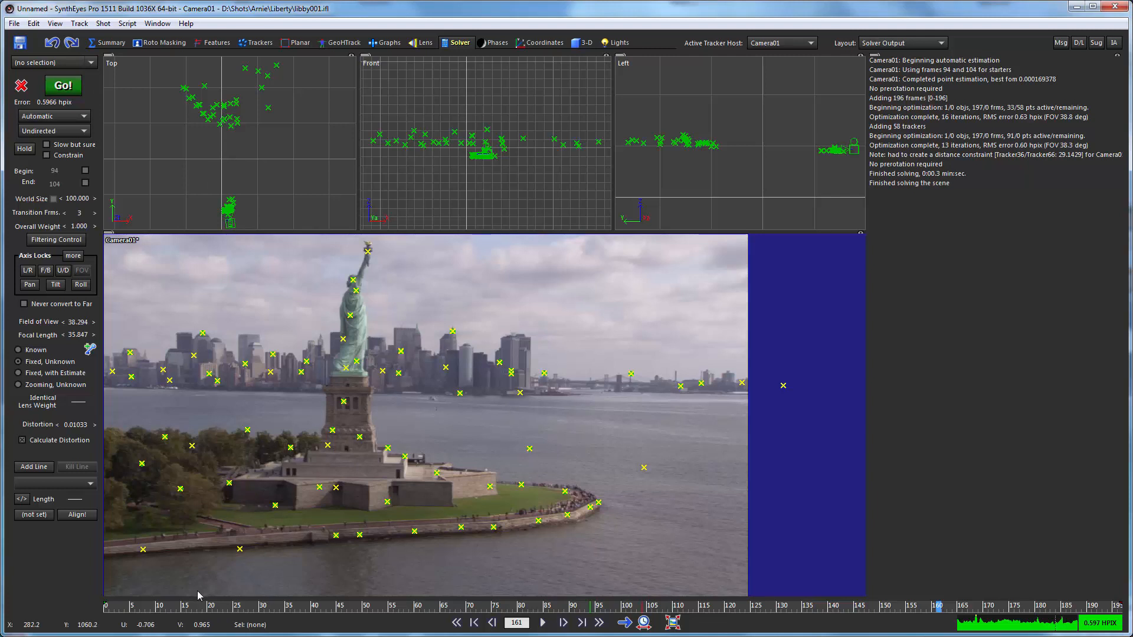
# Switch back to SynthEyes and run the Lens Workflow script with Undistorted(1) as the final output.
pyautogui.click(117, 44)
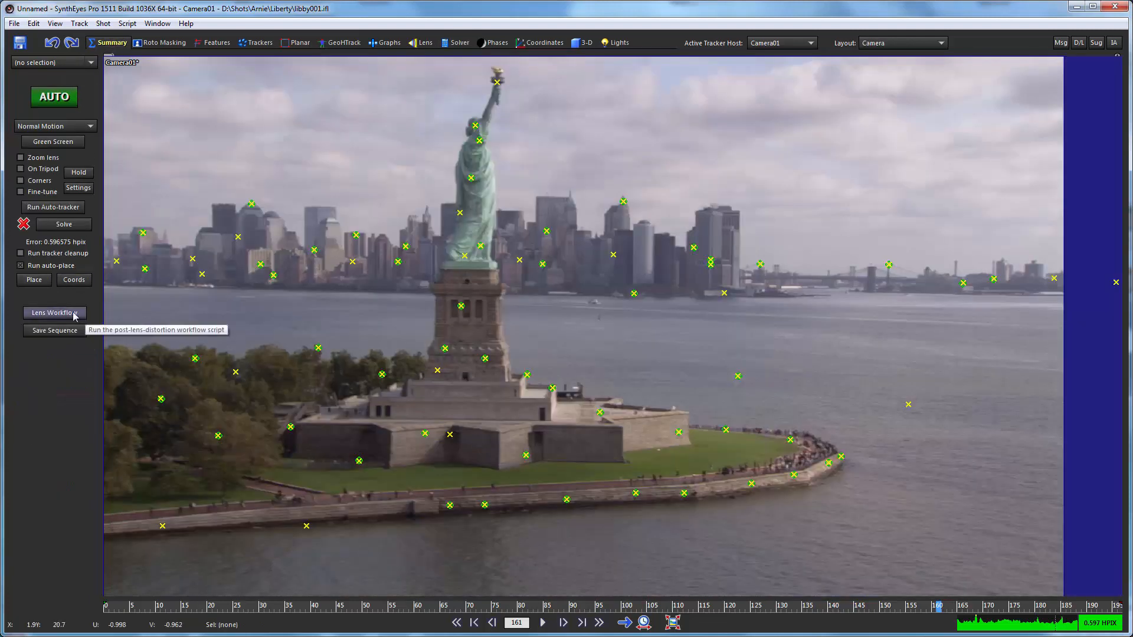
pyautogui.click(75, 315)
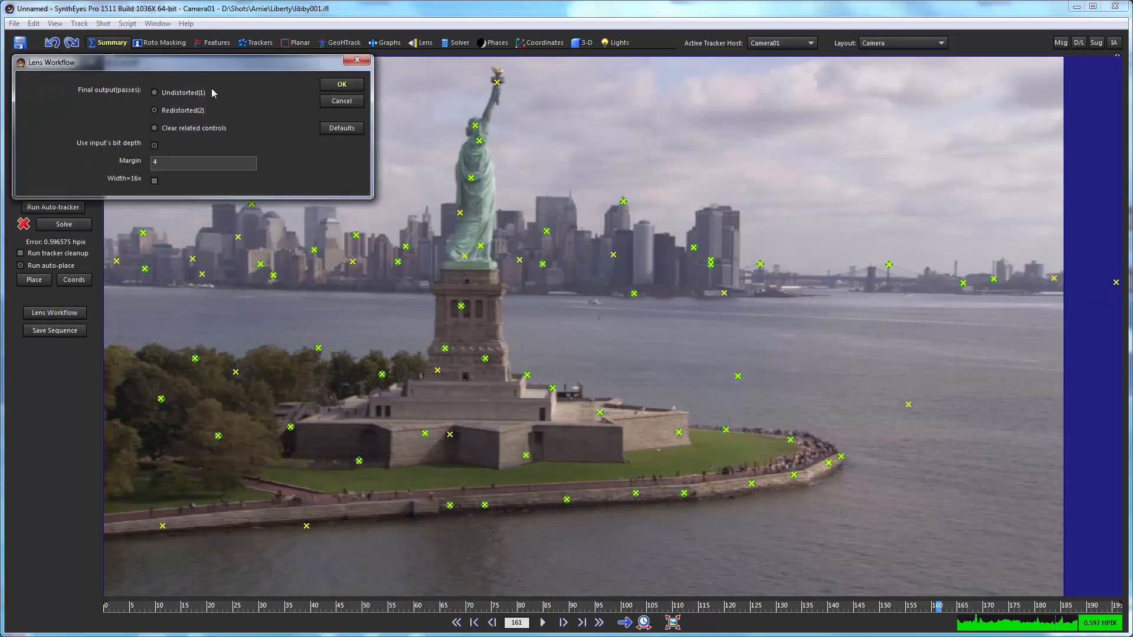
pyautogui.moveTo(203, 69); pyautogui.dragTo(415, 205)
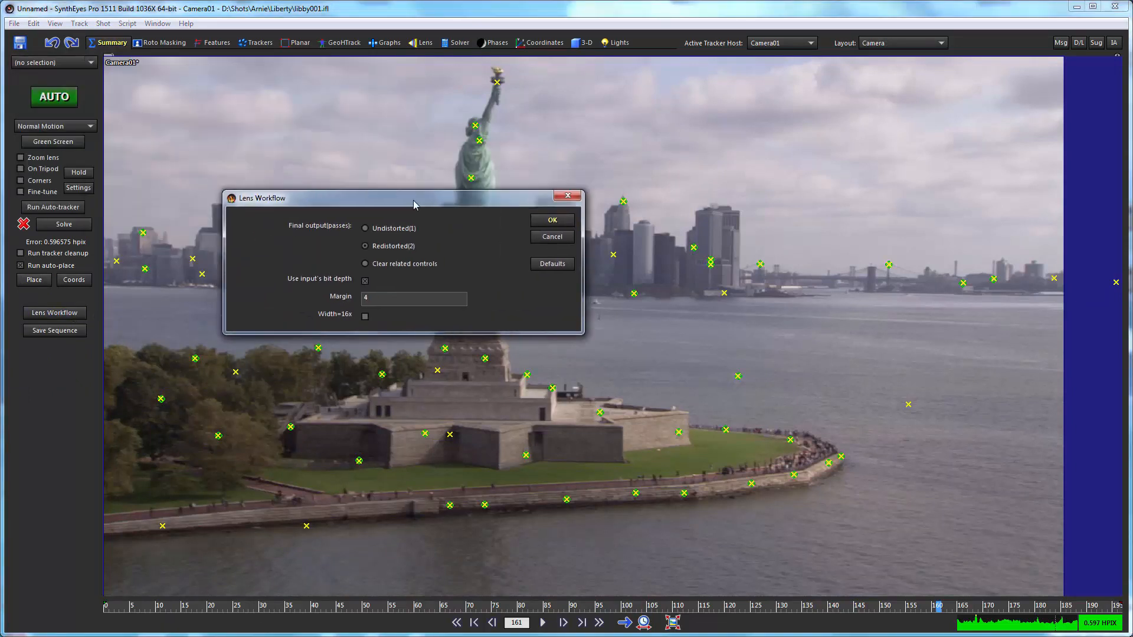
pyautogui.click(366, 229)
pyautogui.click(552, 220)
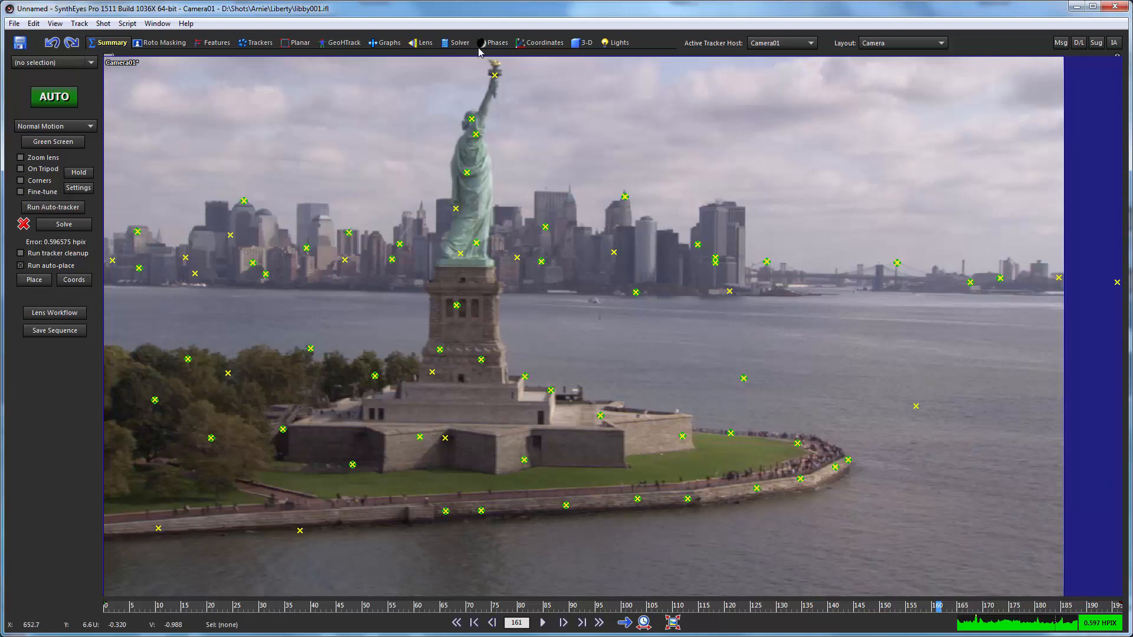
# Export the undistorted scene again, discarding the open After Effects project, and scrub through the new composition to check it.
pyautogui.moveTo(452, 209)
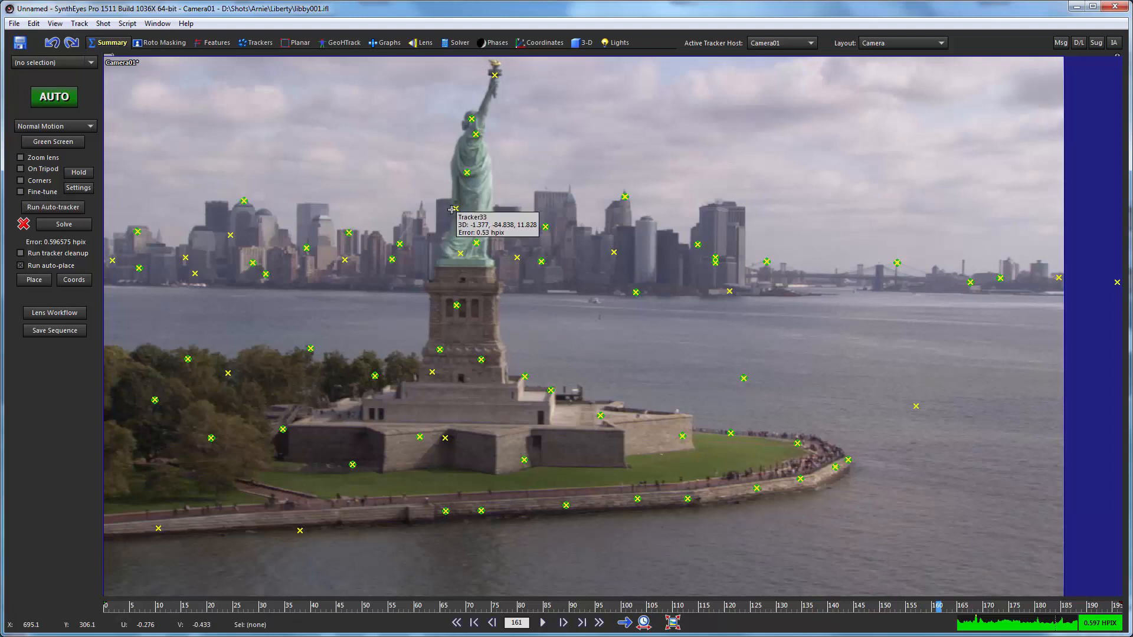
pyautogui.click(14, 24)
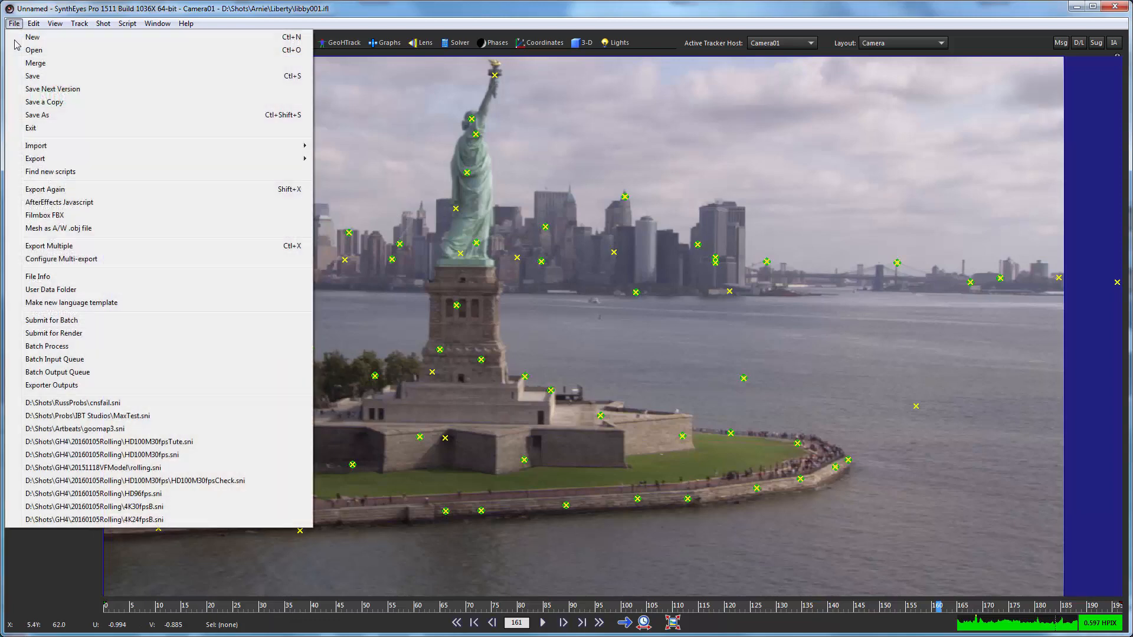
pyautogui.click(76, 189)
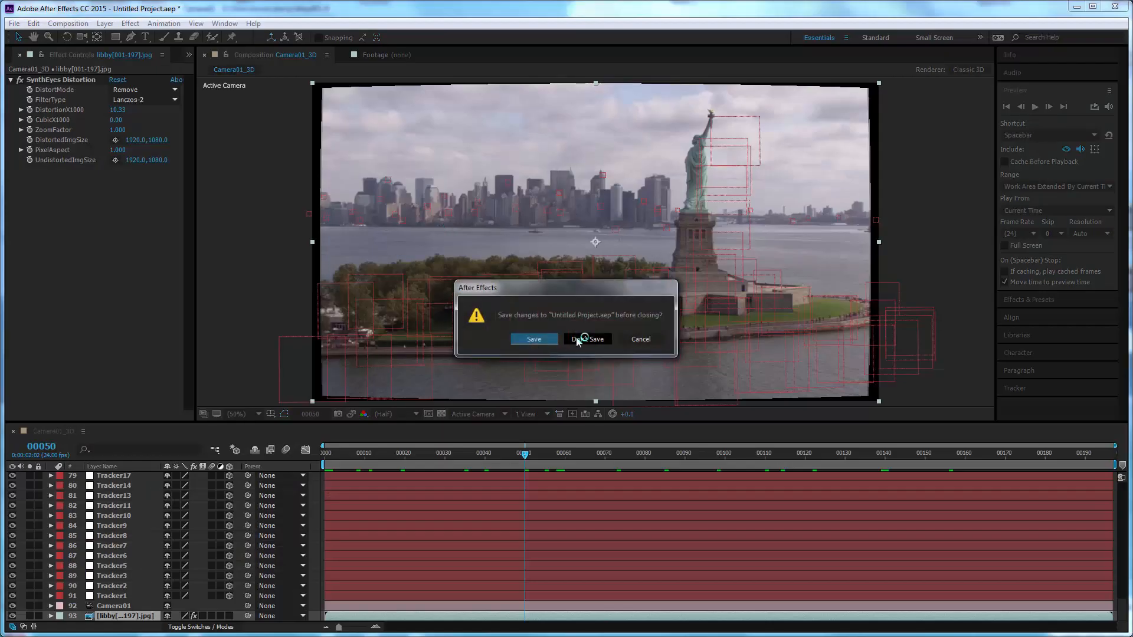
pyautogui.click(575, 342)
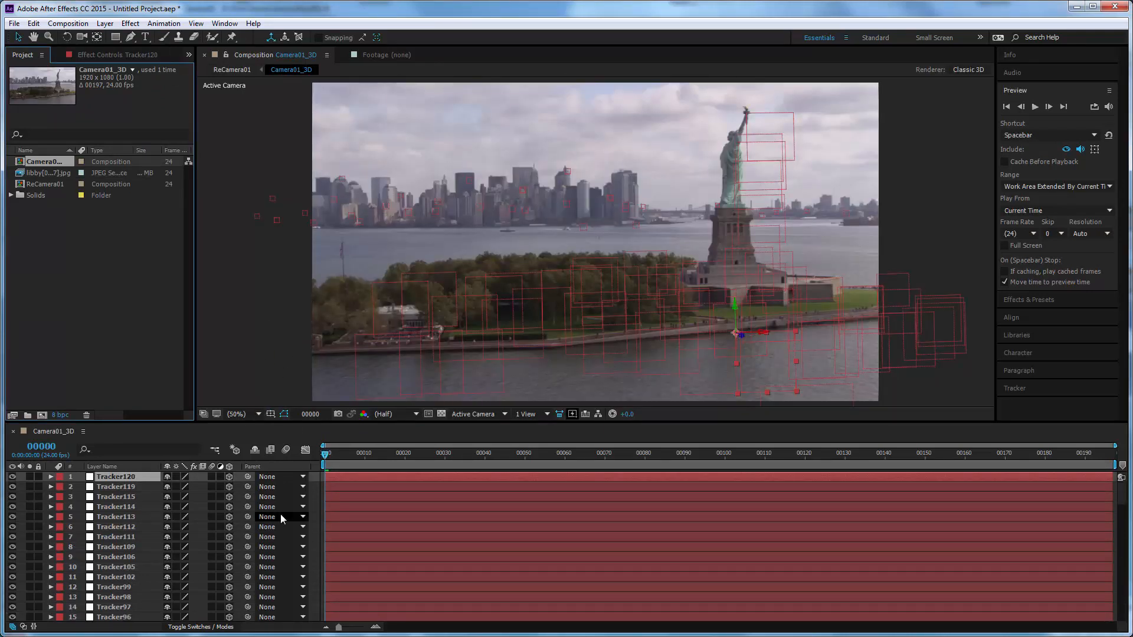
pyautogui.moveTo(338, 452); pyautogui.dragTo(744, 456)
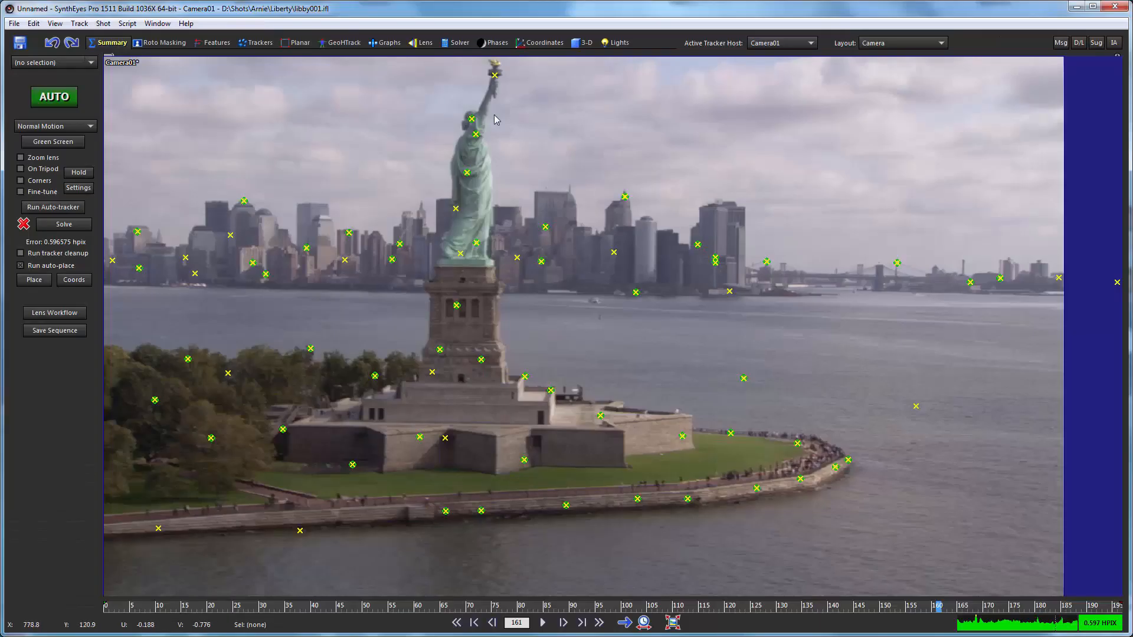
# Back in SynthEyes, make every tracker except Tracker8 on the torch non-exportable and re-export the scene, discarding the open After Effects project.
pyautogui.click(492, 74)
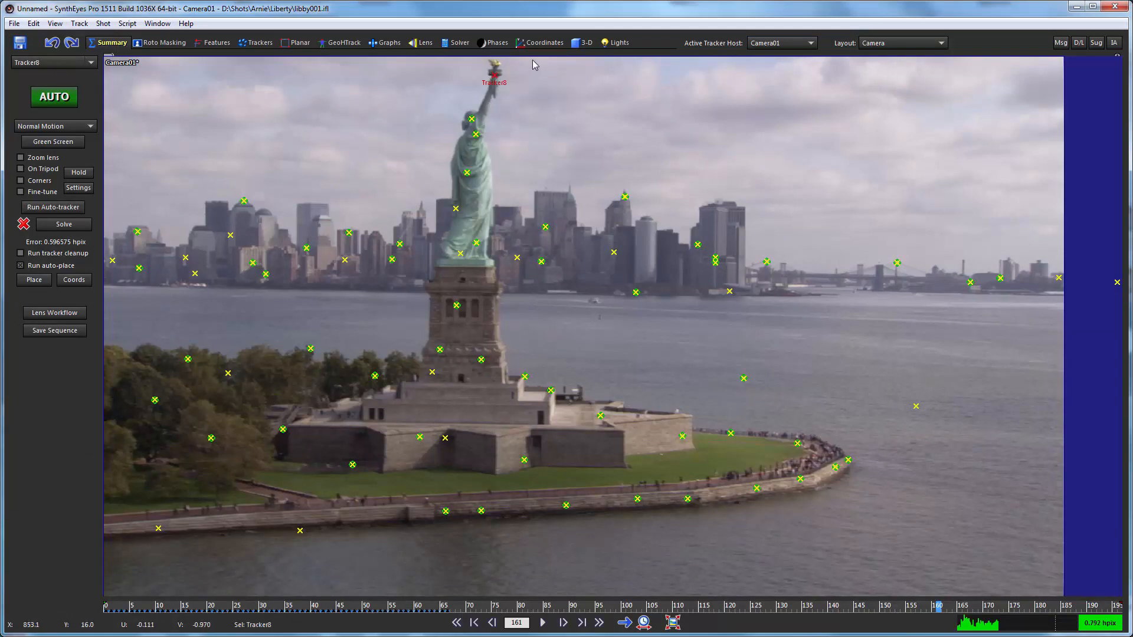
pyautogui.click(547, 43)
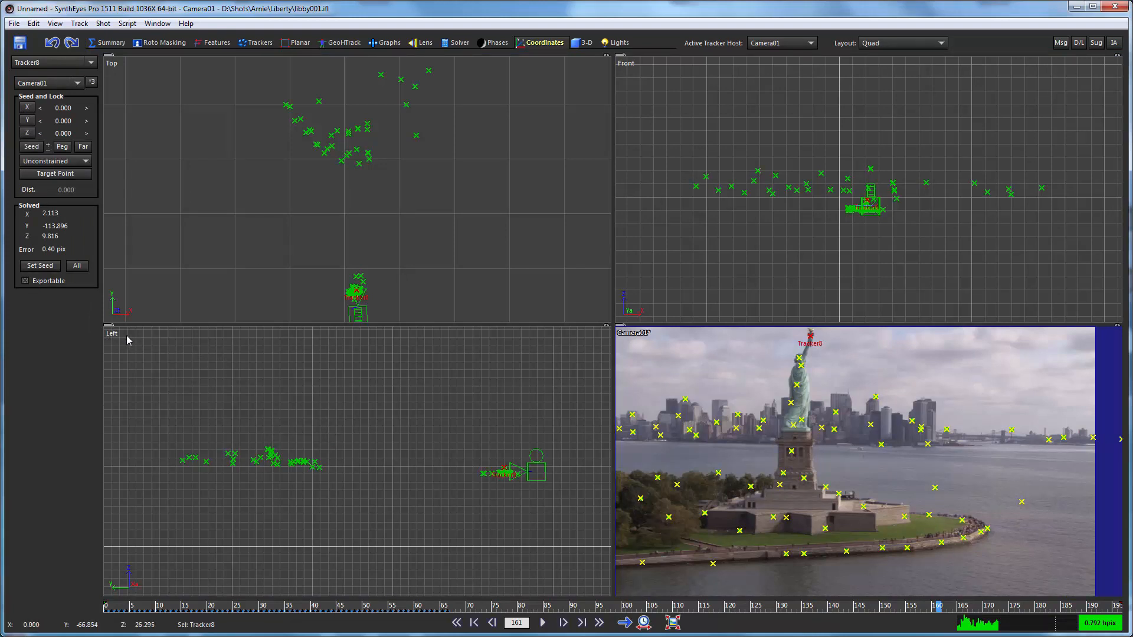
pyautogui.hotkey('ctrl', 'a')
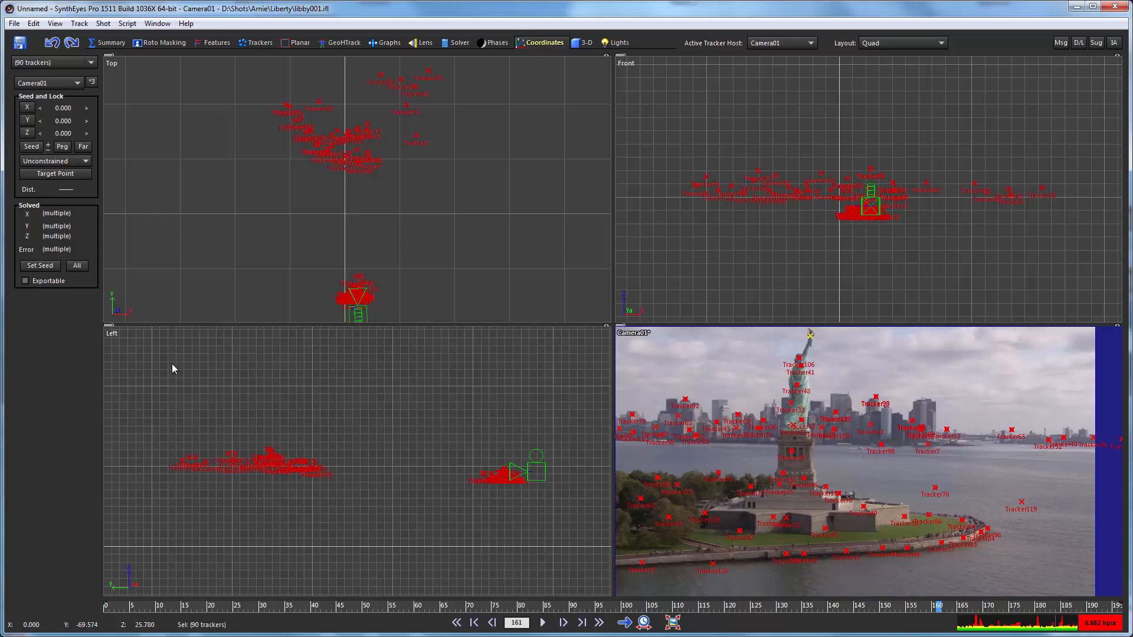
pyautogui.click(24, 281)
pyautogui.hotkey('ctrl', 'i')
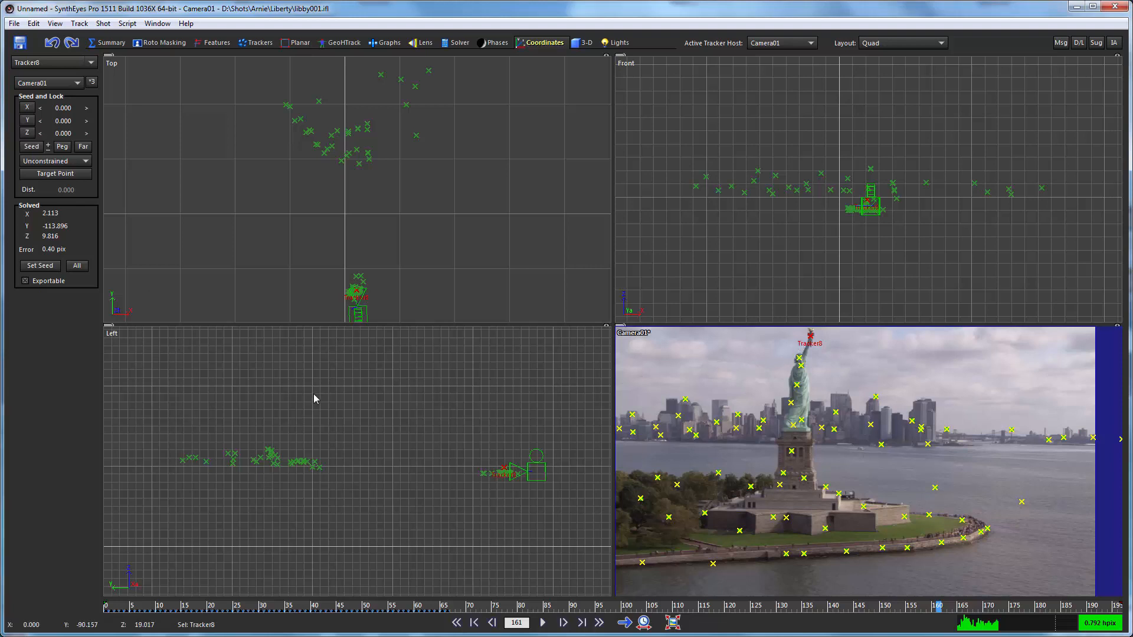
pyautogui.hotkey('ctrl', 'e')
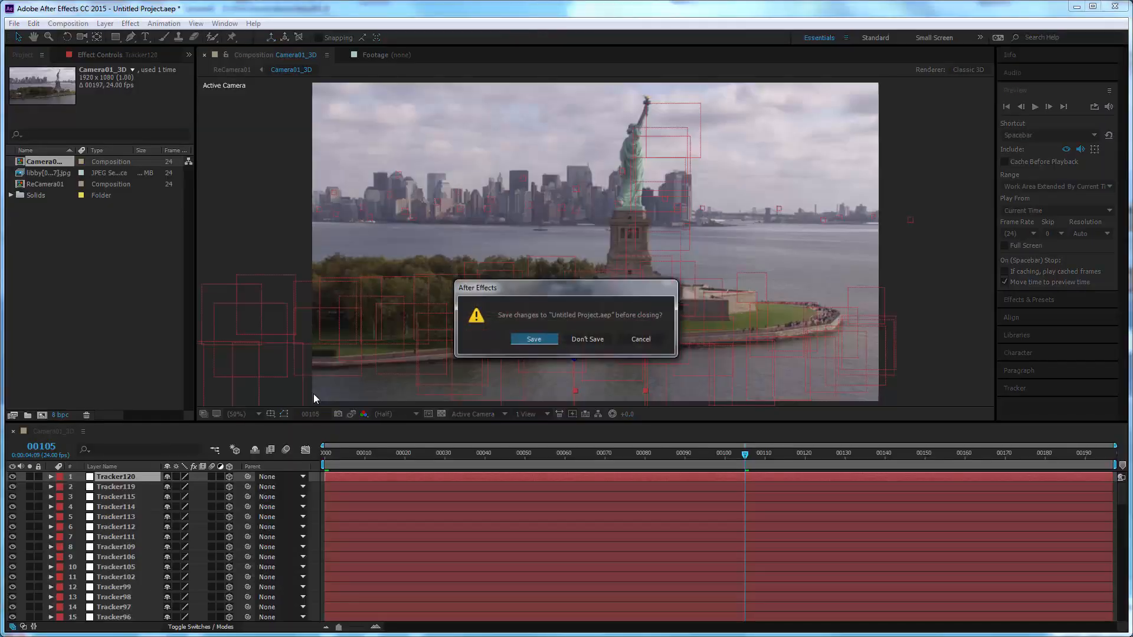
pyautogui.click(586, 339)
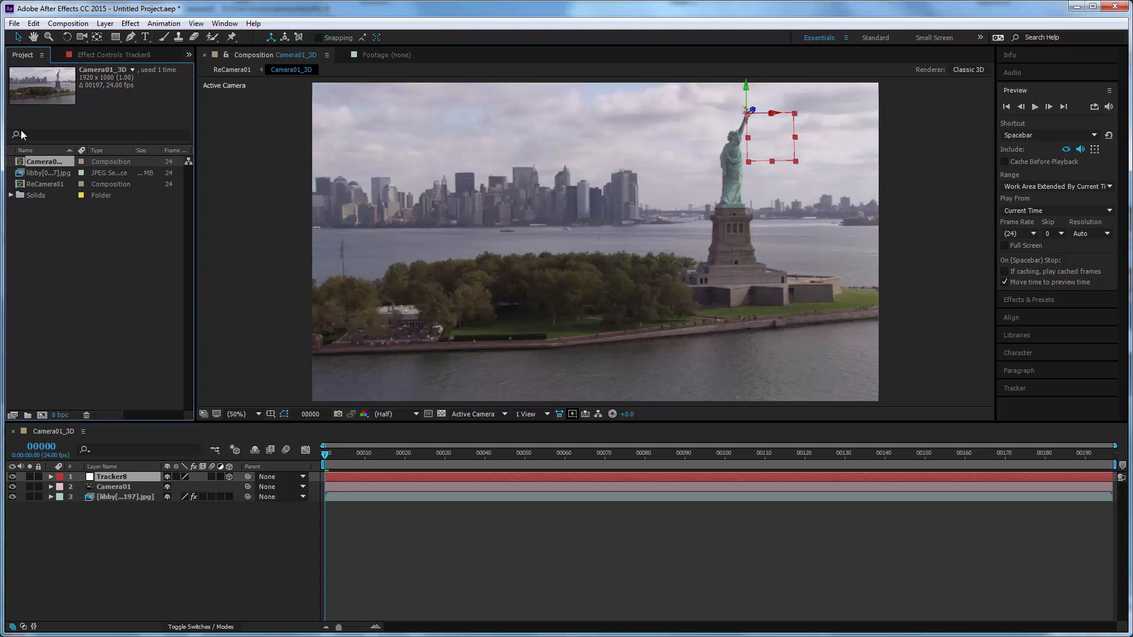
# Import the recently used footage waving_trimmed.mov into the After Effects project.
pyautogui.click(13, 24)
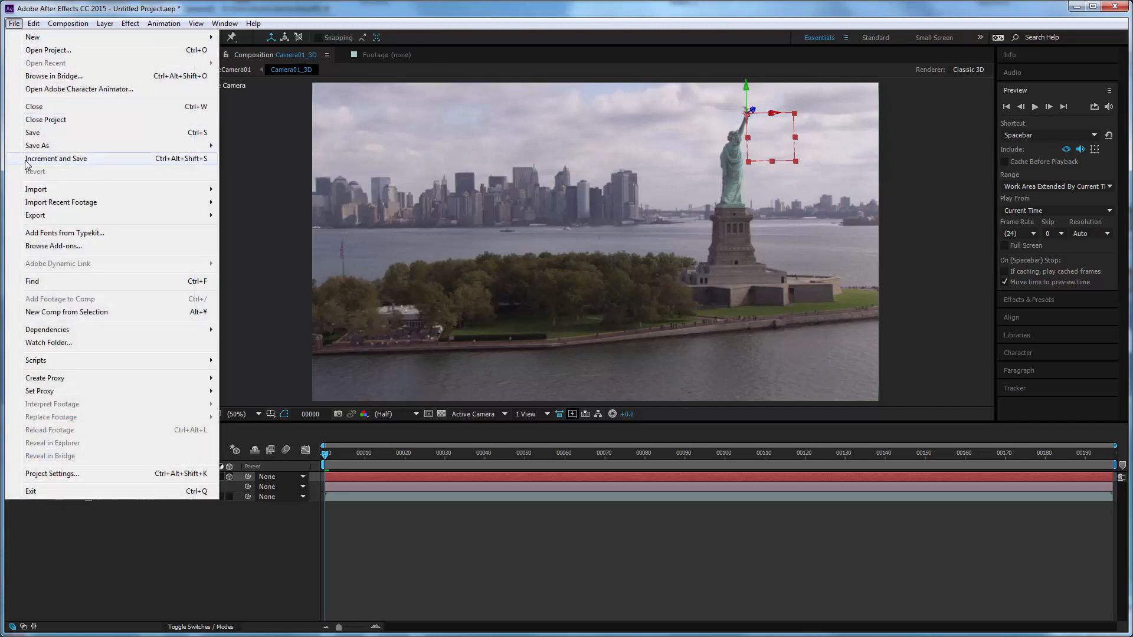
pyautogui.moveTo(100, 208)
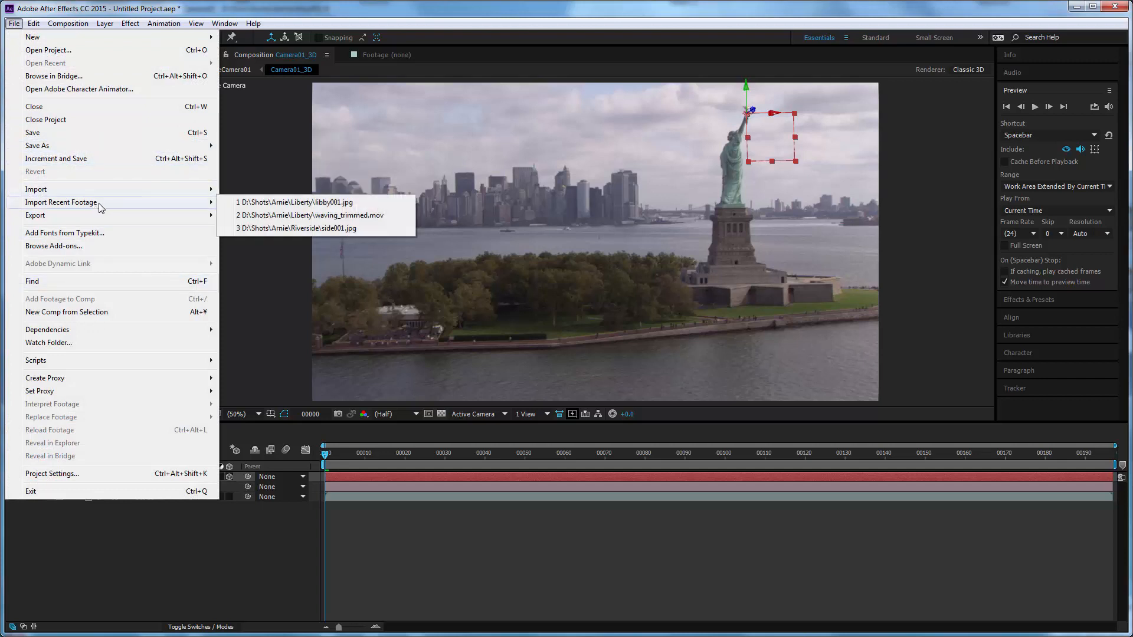
pyautogui.click(247, 215)
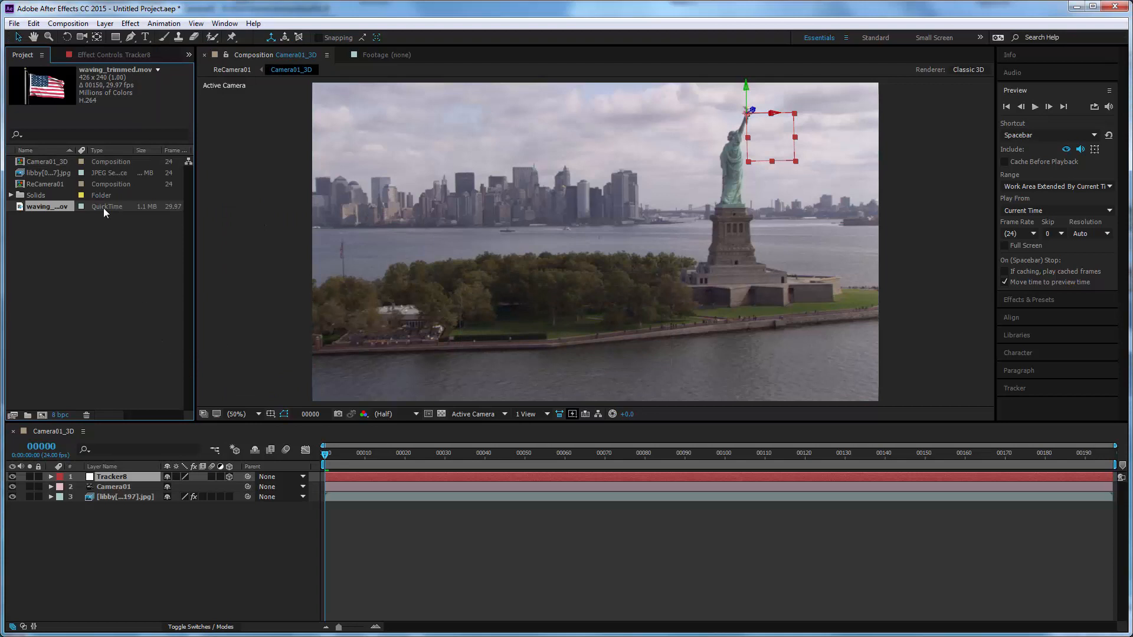
# Set the waving_trimmed.mov footage interpretation to loop 10 times.
pyautogui.rightClick(40, 206)
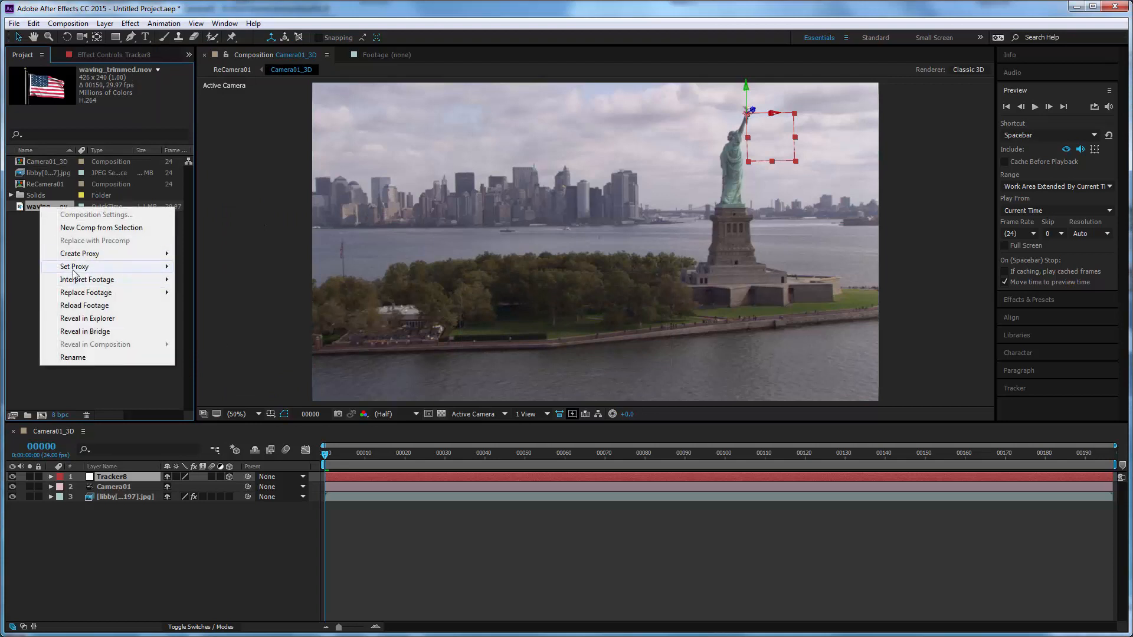
pyautogui.moveTo(113, 283)
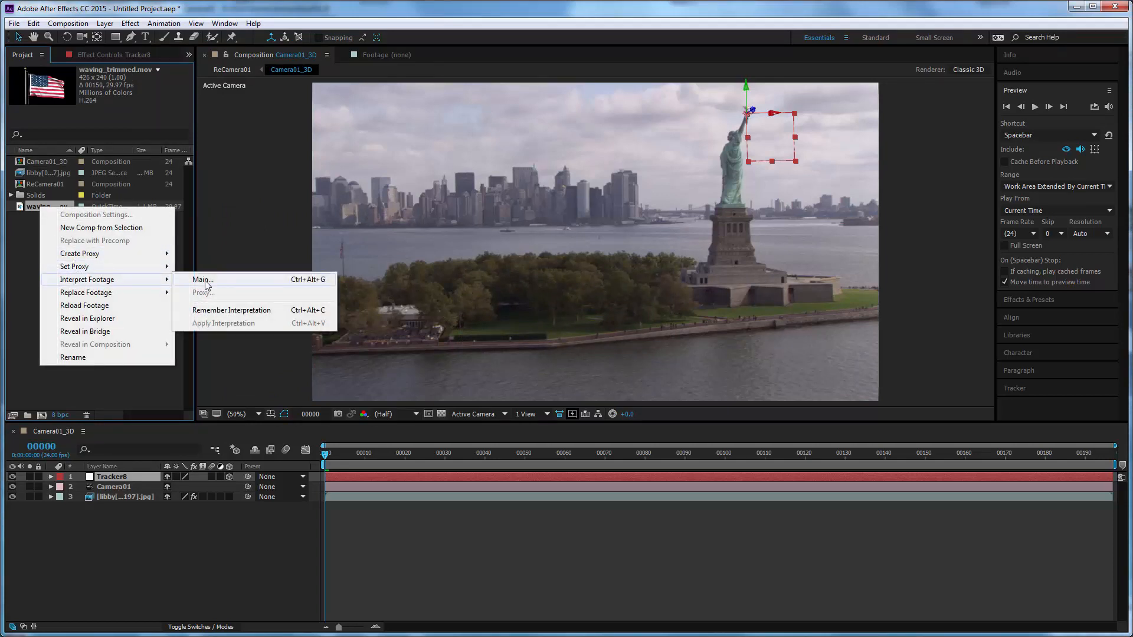
pyautogui.click(262, 281)
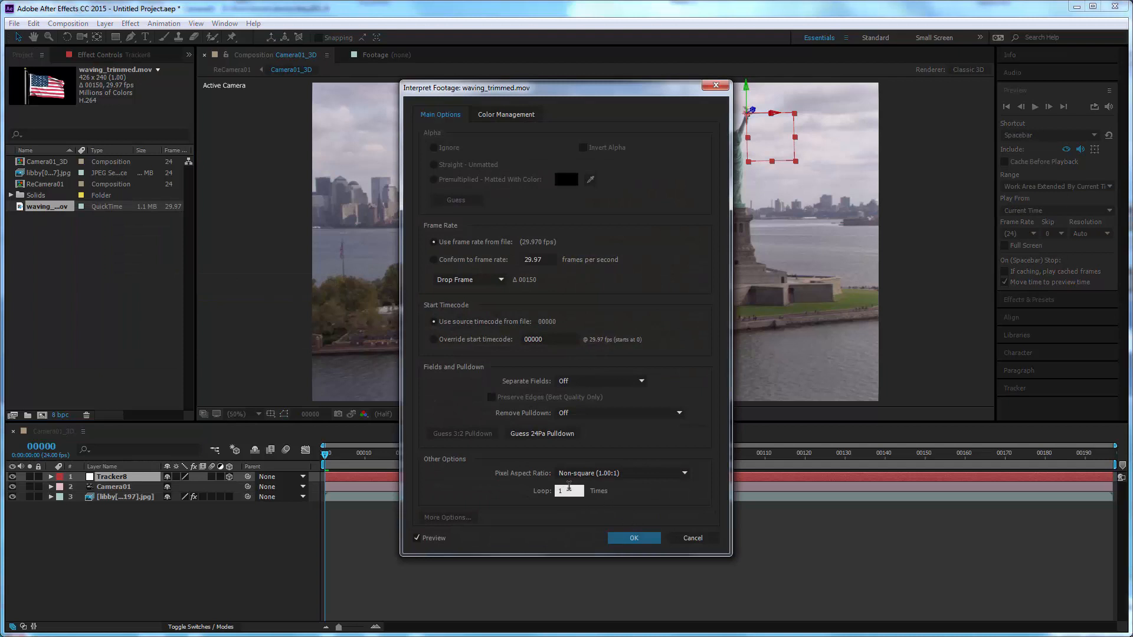
pyautogui.write('0')
pyautogui.click(632, 537)
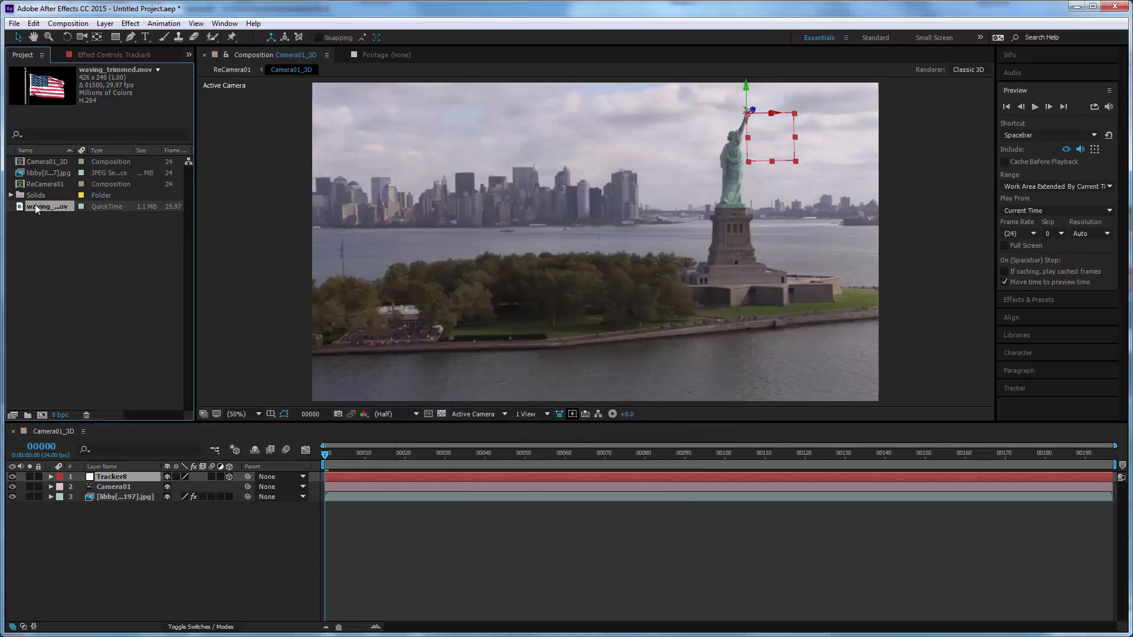
# Add waving_trimmed.mov to the Camera01_3D composition as the top layer, above Tracker8.
pyautogui.moveTo(35, 208); pyautogui.dragTo(112, 472)
pyautogui.moveTo(31, 207); pyautogui.dragTo(116, 476)
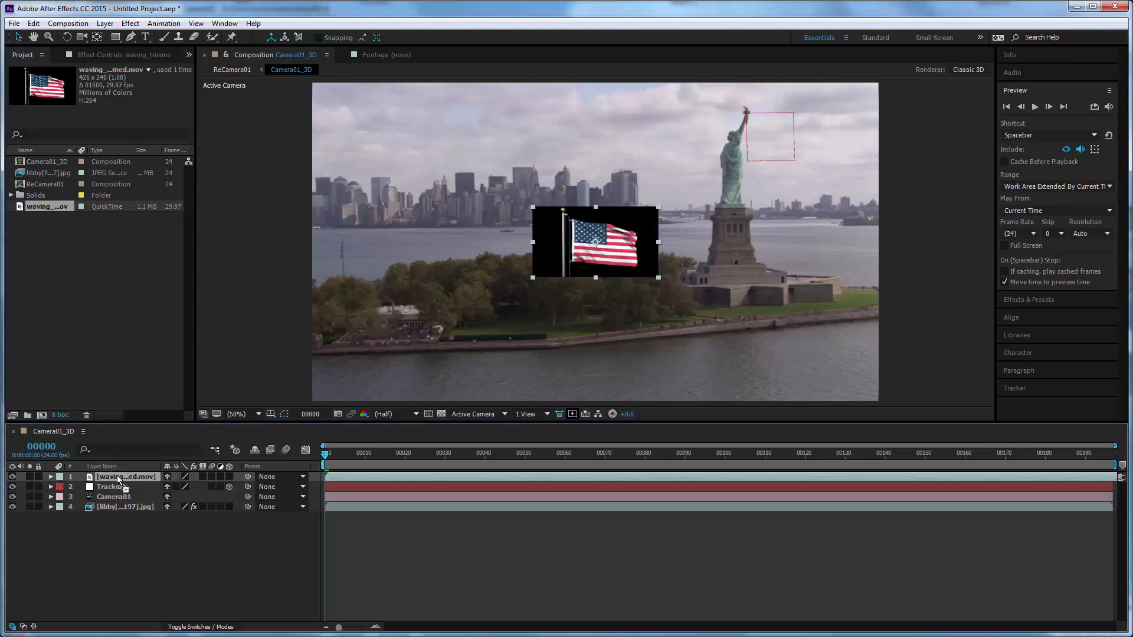
# Make the waving_trimmed.mov layer 3D and key out its black background with an Extract effect, Black Point 15.
pyautogui.click(229, 476)
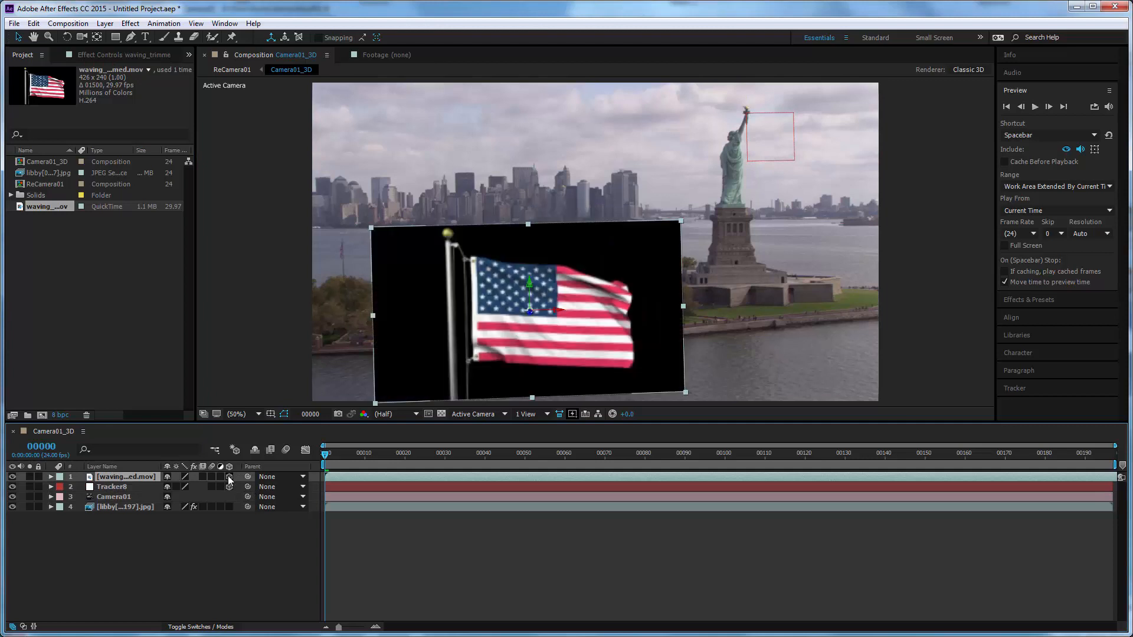
pyautogui.click(130, 24)
pyautogui.moveTo(171, 198)
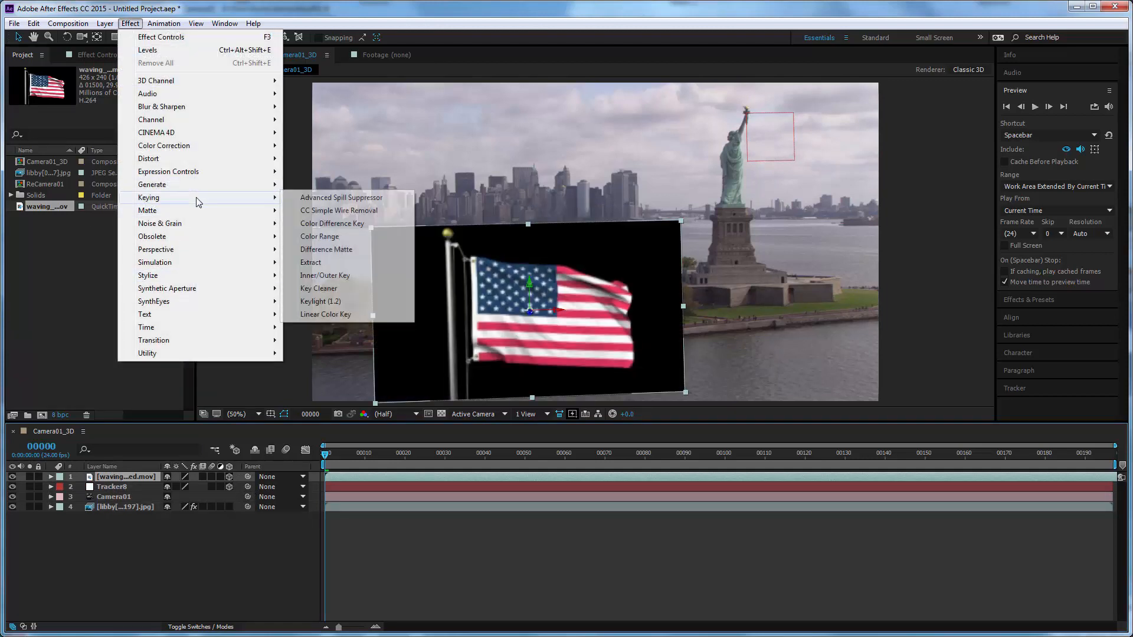
pyautogui.click(318, 263)
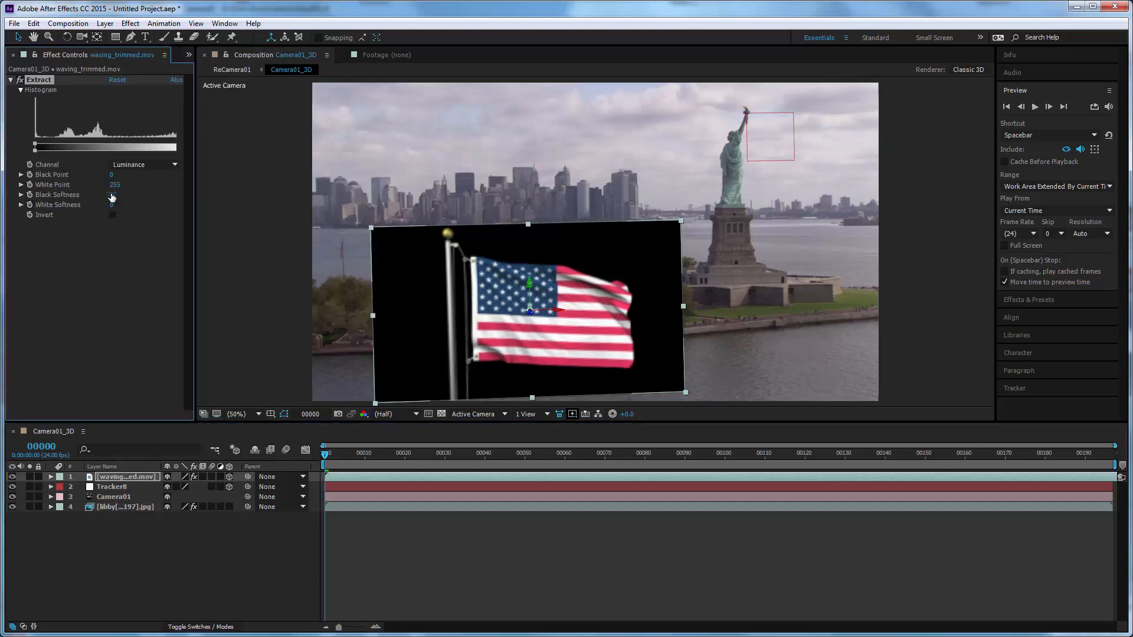
pyautogui.click(119, 174)
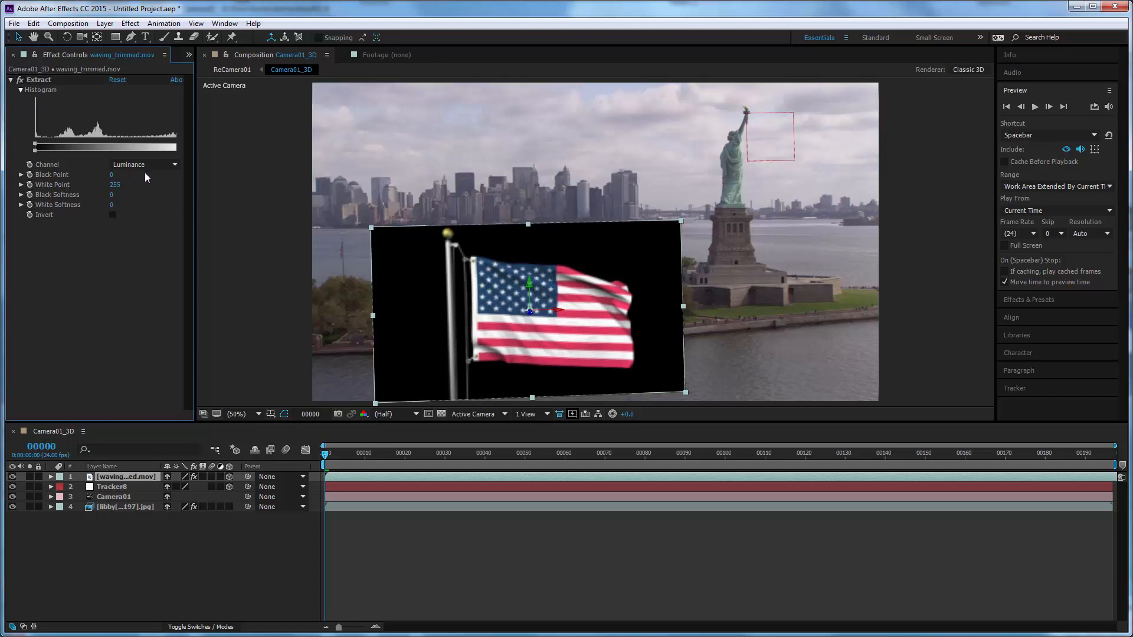
pyautogui.moveTo(112, 176); pyautogui.dragTo(120, 175)
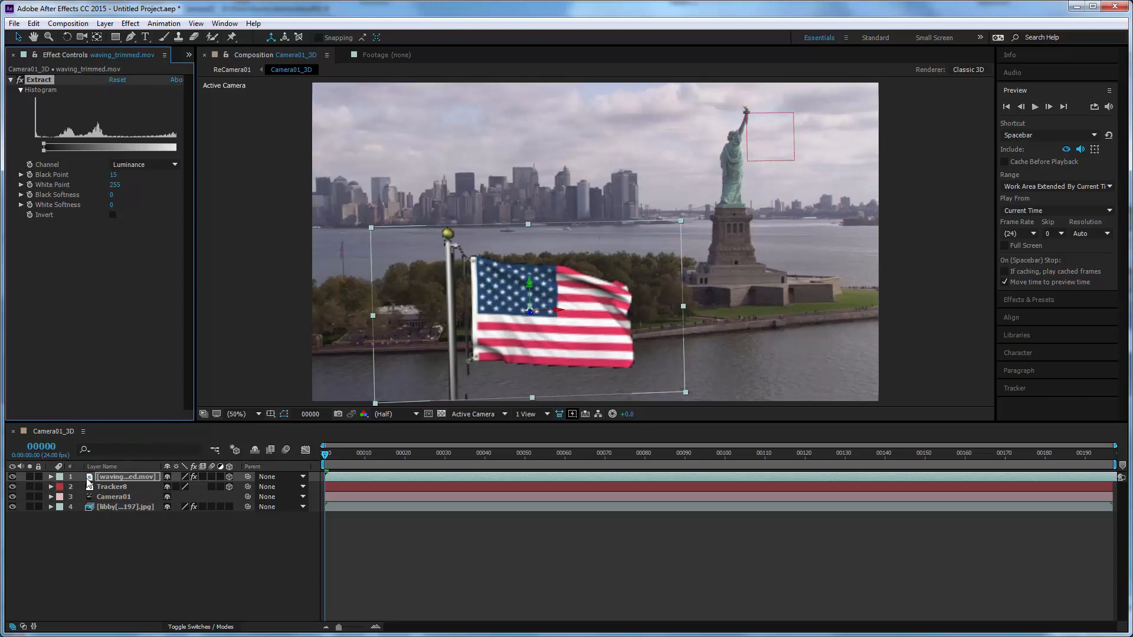
# Set the position of the waving_trimmed.mov layer to 0, 0, 0.
pyautogui.click(51, 477)
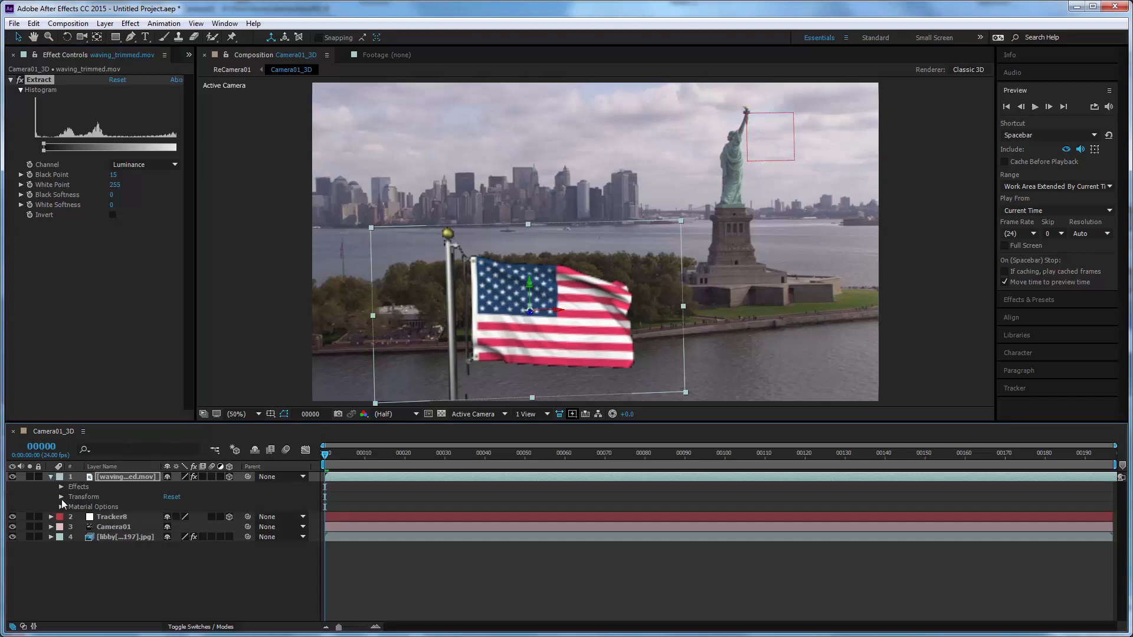
pyautogui.click(61, 498)
pyautogui.click(172, 517)
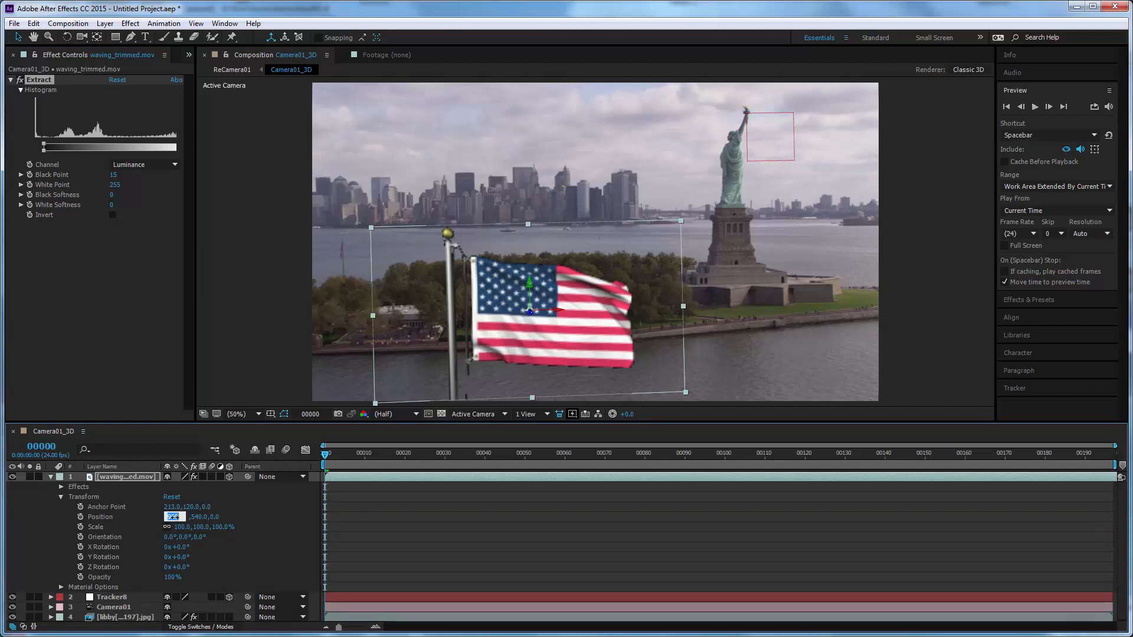
pyautogui.write('0')
pyautogui.press('Tab')
pyautogui.write('0')
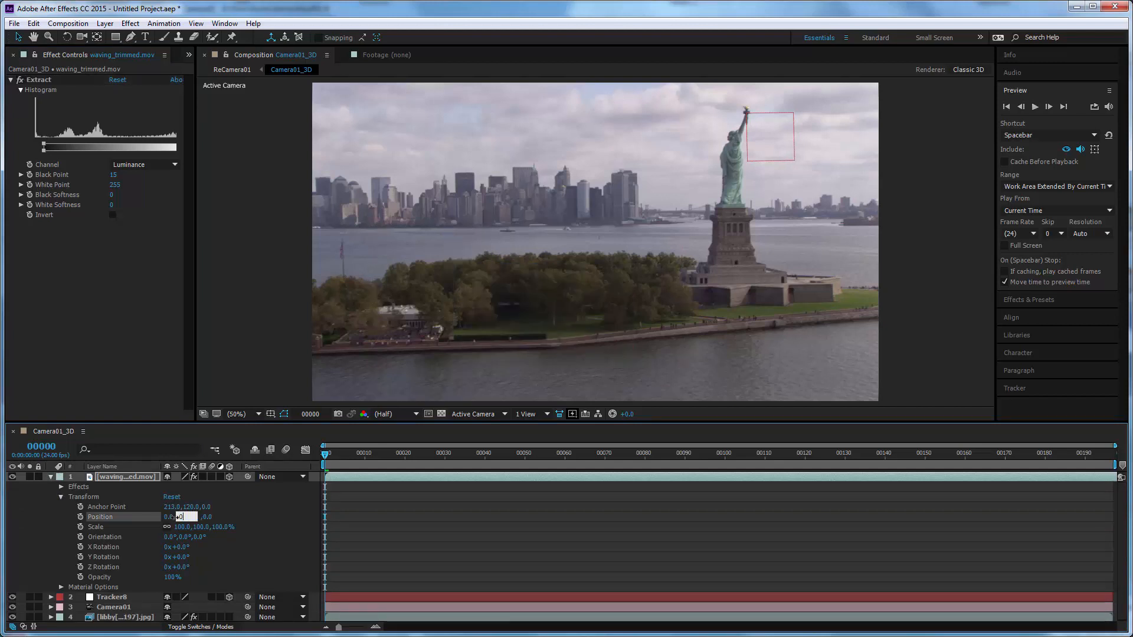
pyautogui.press('Tab')
pyautogui.press('Return')
# Parent the waving_trimmed.mov layer to Tracker8 and scale it uniformly to 13%.
pyautogui.moveTo(279, 541); pyautogui.dragTo(267, 599)
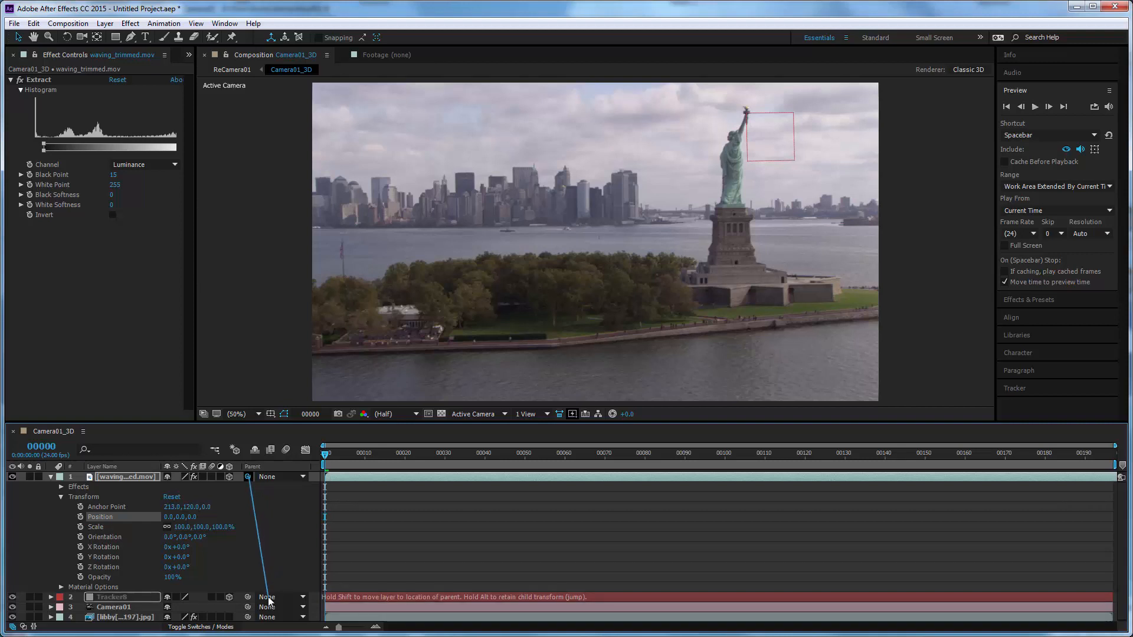
pyautogui.moveTo(268, 599); pyautogui.dragTo(261, 599)
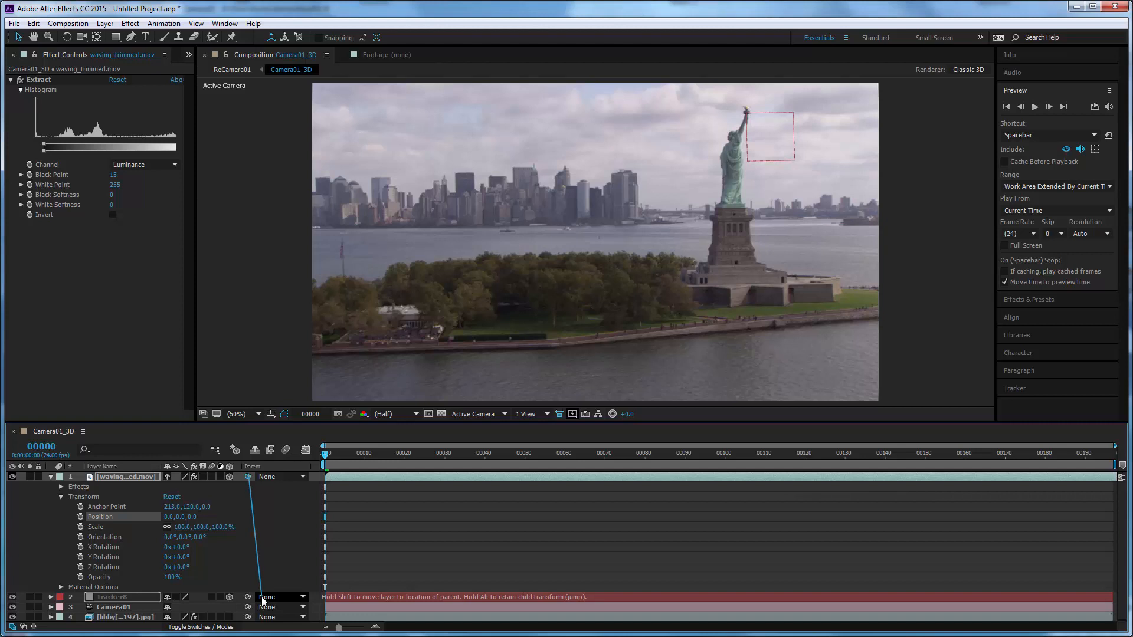
pyautogui.moveTo(261, 596); pyautogui.dragTo(261, 597)
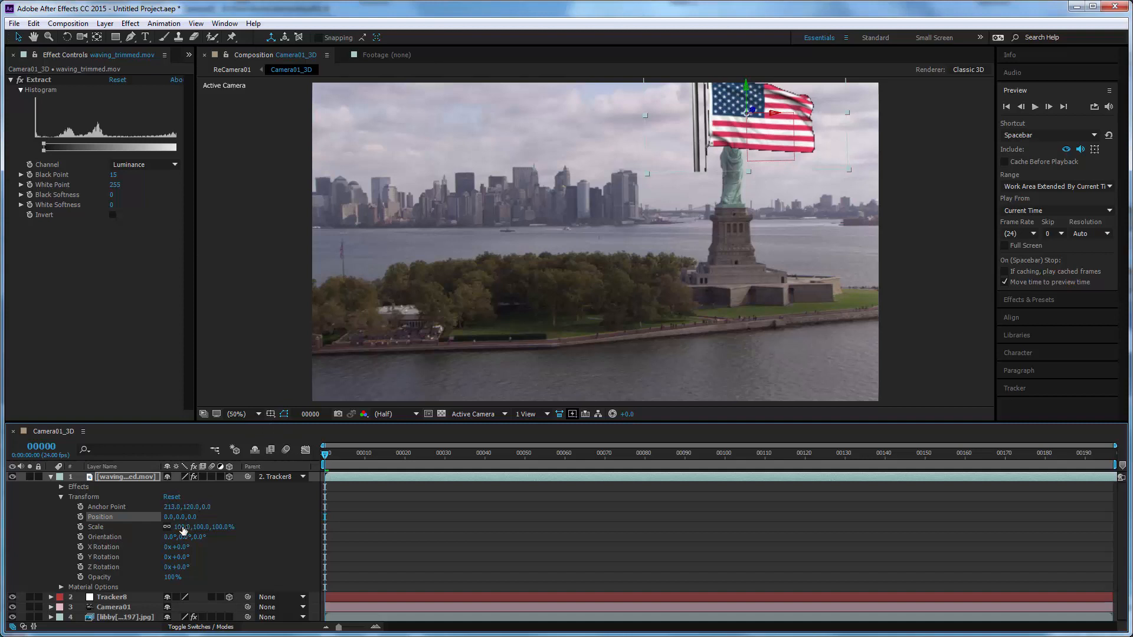
pyautogui.moveTo(183, 530); pyautogui.dragTo(124, 523)
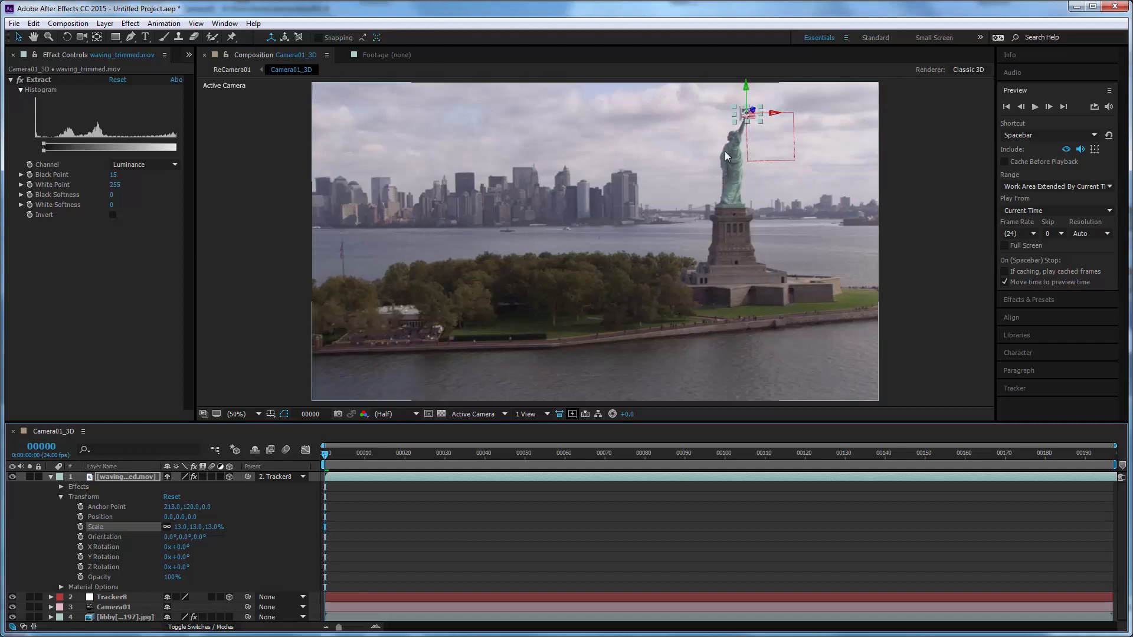
# Set the flag layer's anchor point to 103, 275, 0 so the base of the pole sits on the statue's torch.
pyautogui.press('h')
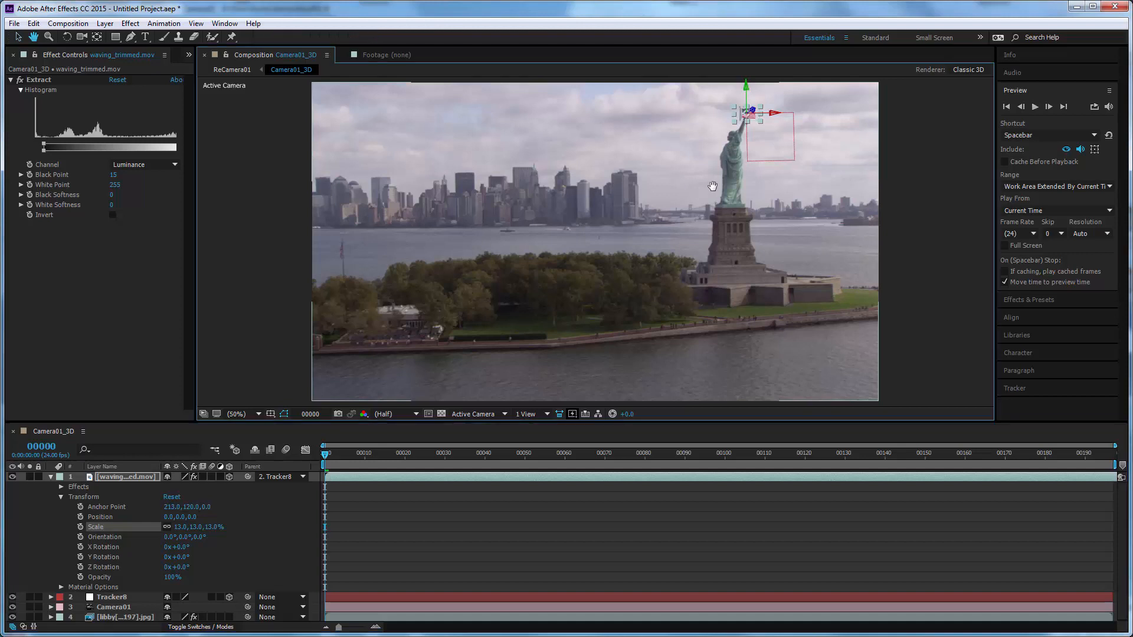
pyautogui.moveTo(694, 187); pyautogui.dragTo(571, 307)
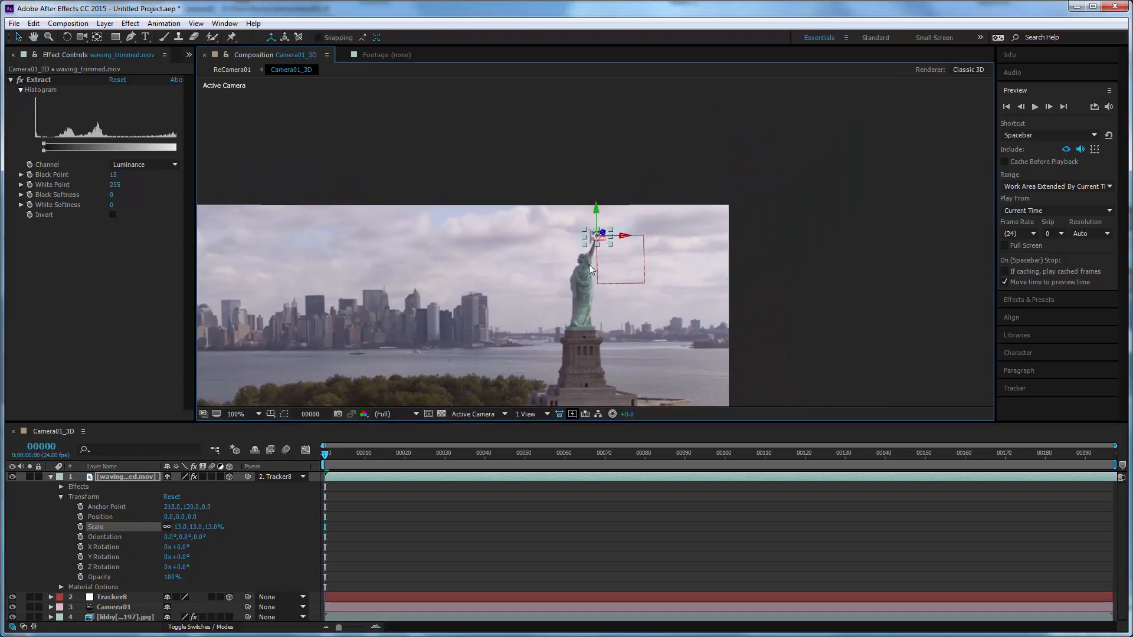
pyautogui.scroll(4, 590, 269)
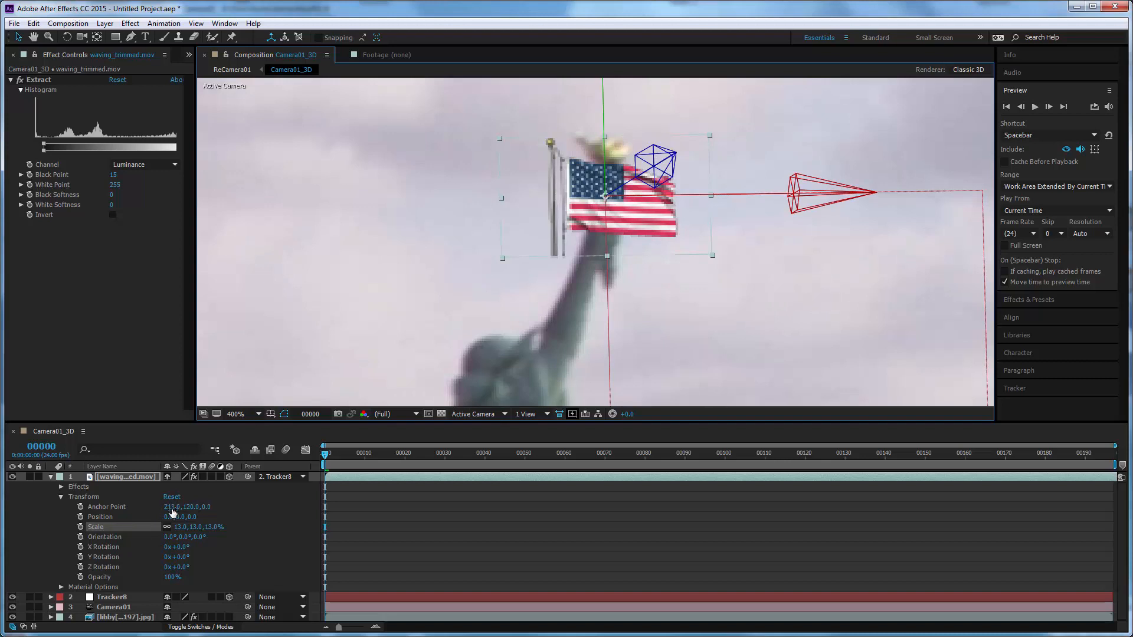
pyautogui.moveTo(172, 507); pyautogui.dragTo(93, 496)
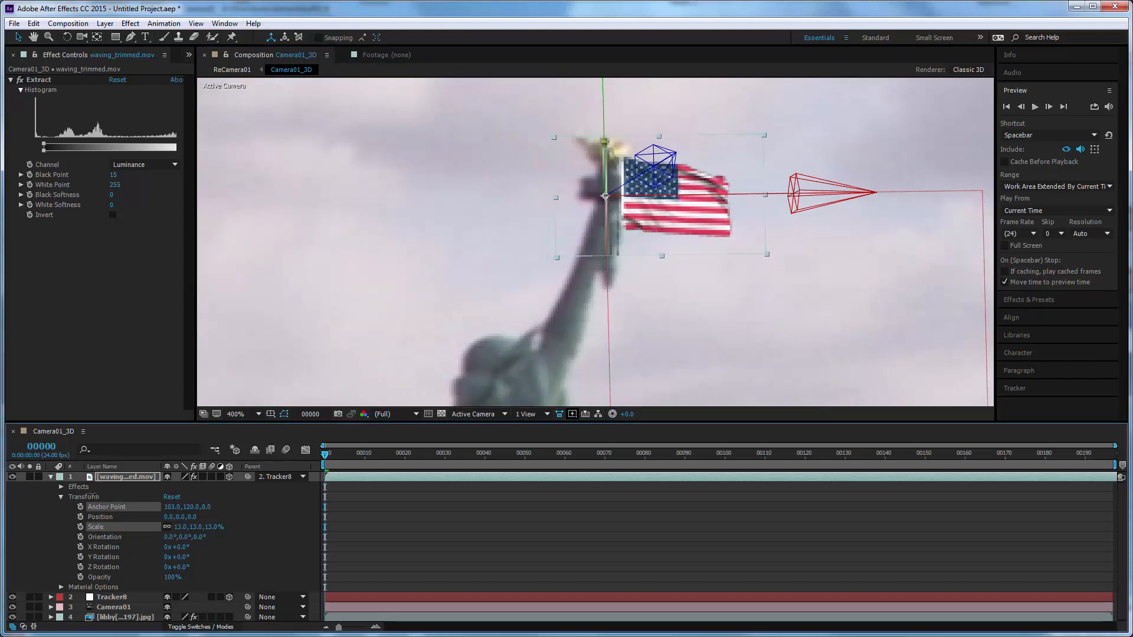
pyautogui.click(136, 508)
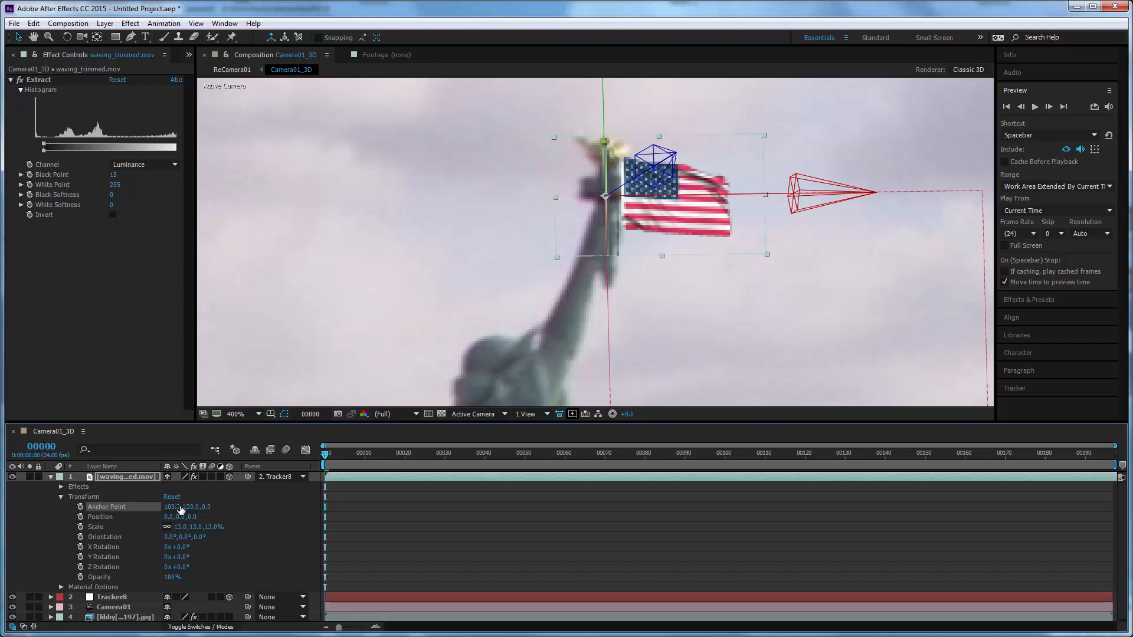
pyautogui.moveTo(186, 510); pyautogui.dragTo(316, 466)
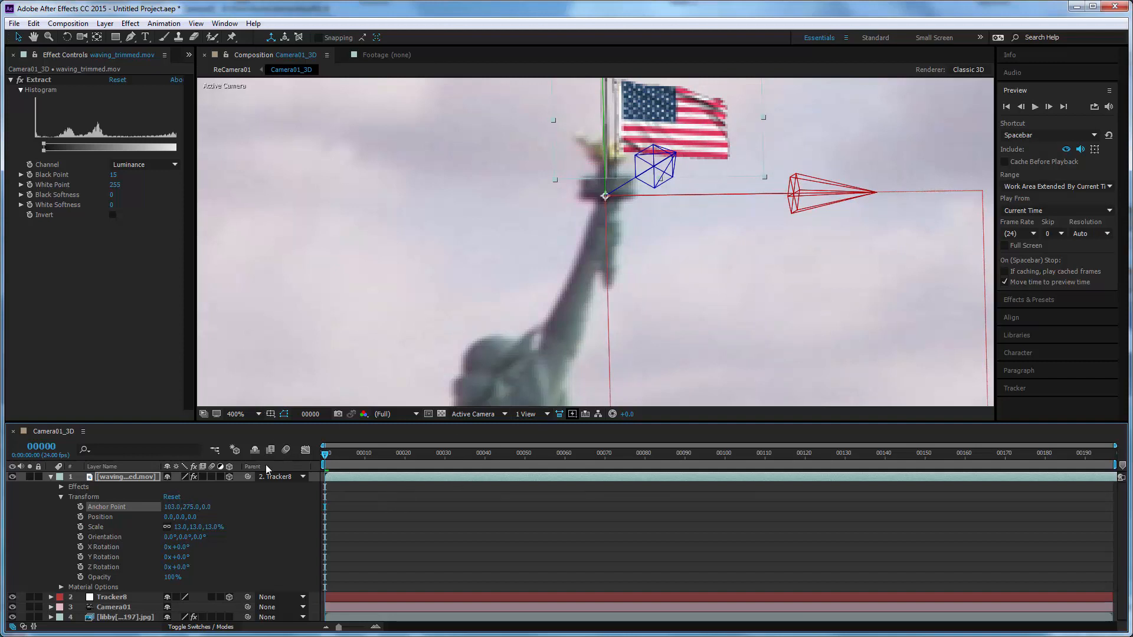
# Fit the whole frame in the viewer and preview the flag's motion on the torch.
pyautogui.click(258, 415)
pyautogui.click(254, 430)
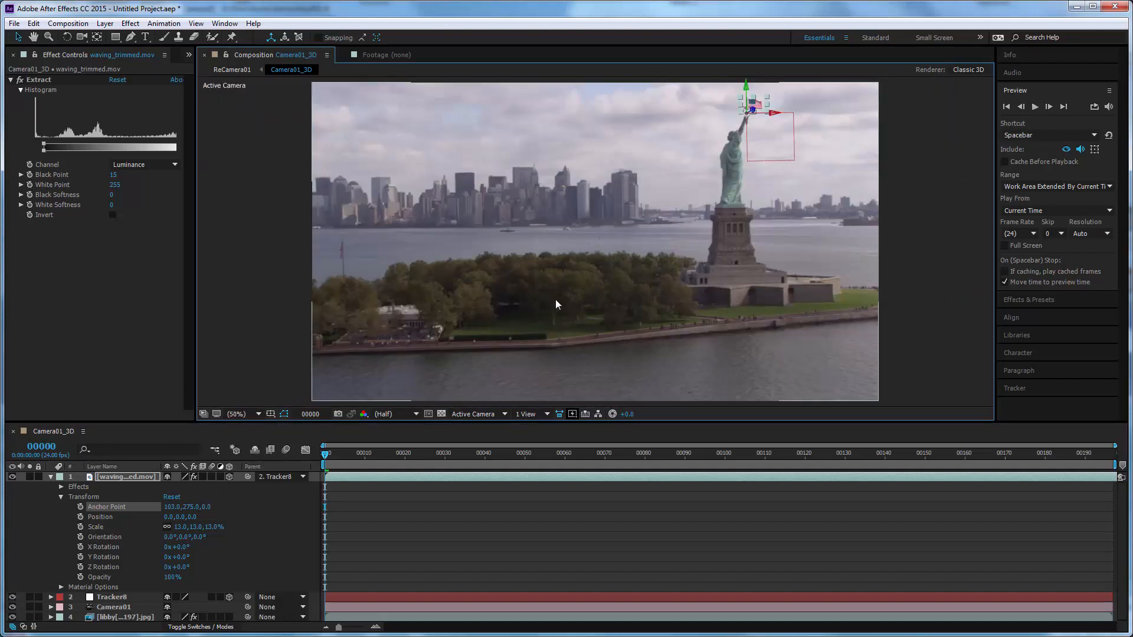
pyautogui.click(967, 204)
pyautogui.click(1048, 107)
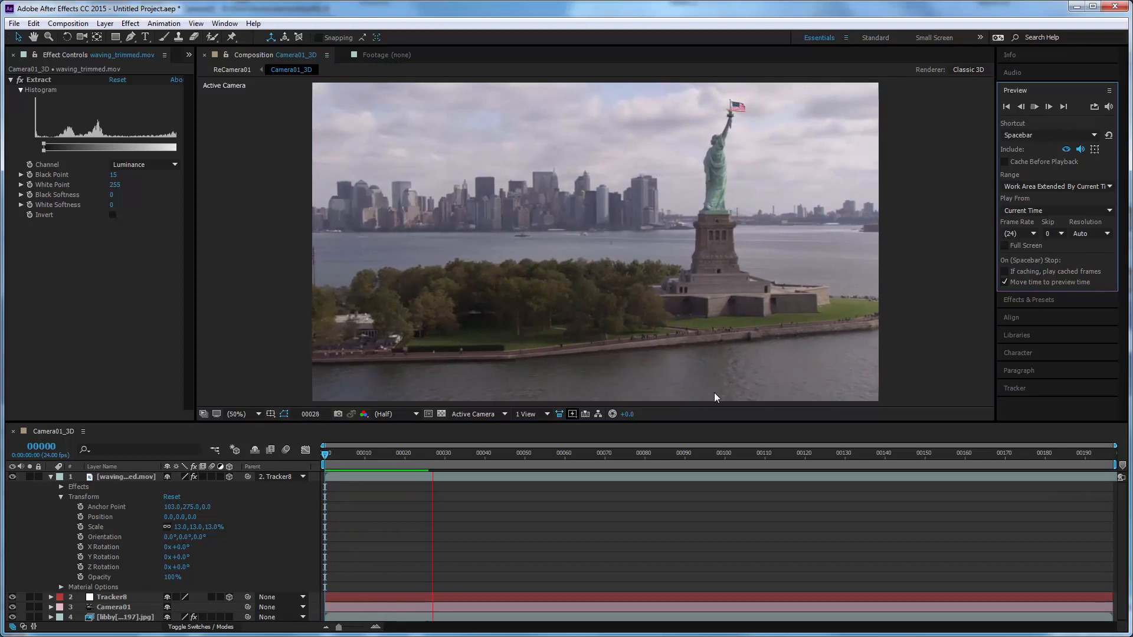
pyautogui.click(612, 264)
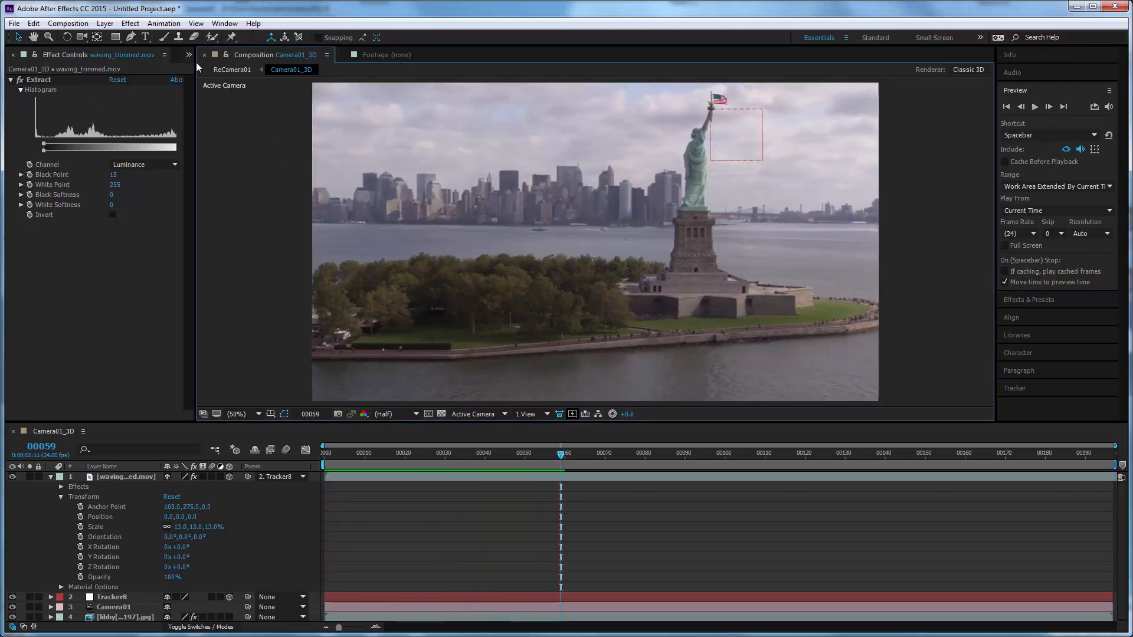
# Apply a Levels effect to the waving_trimmed.mov layer with Output Black 30.6 and Output White 206.6.
pyautogui.click(131, 24)
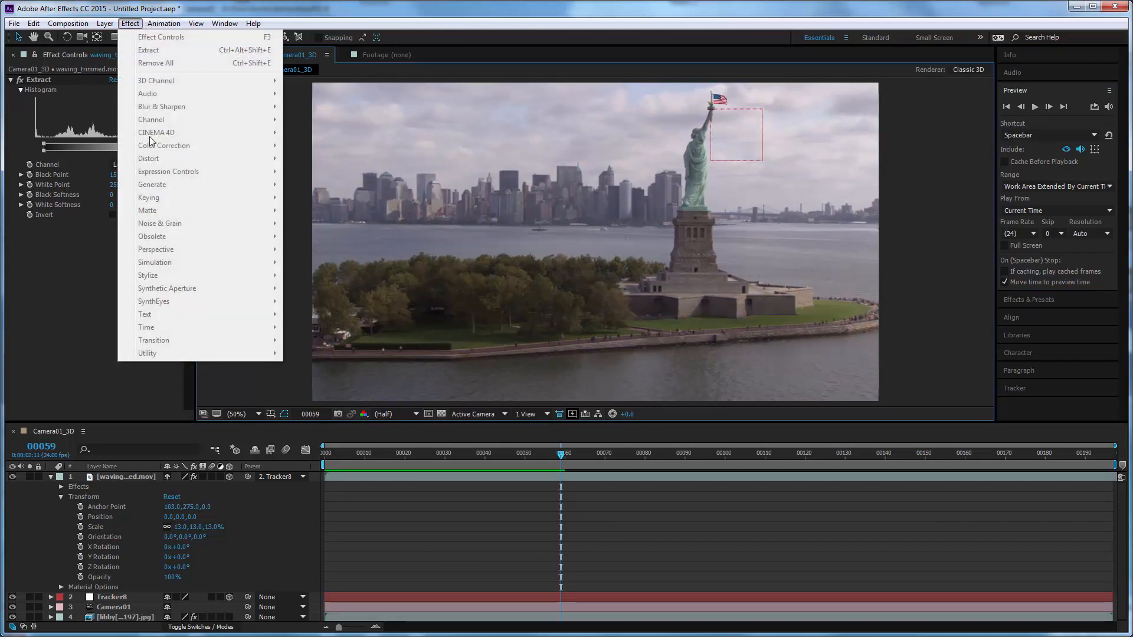
pyautogui.click(124, 479)
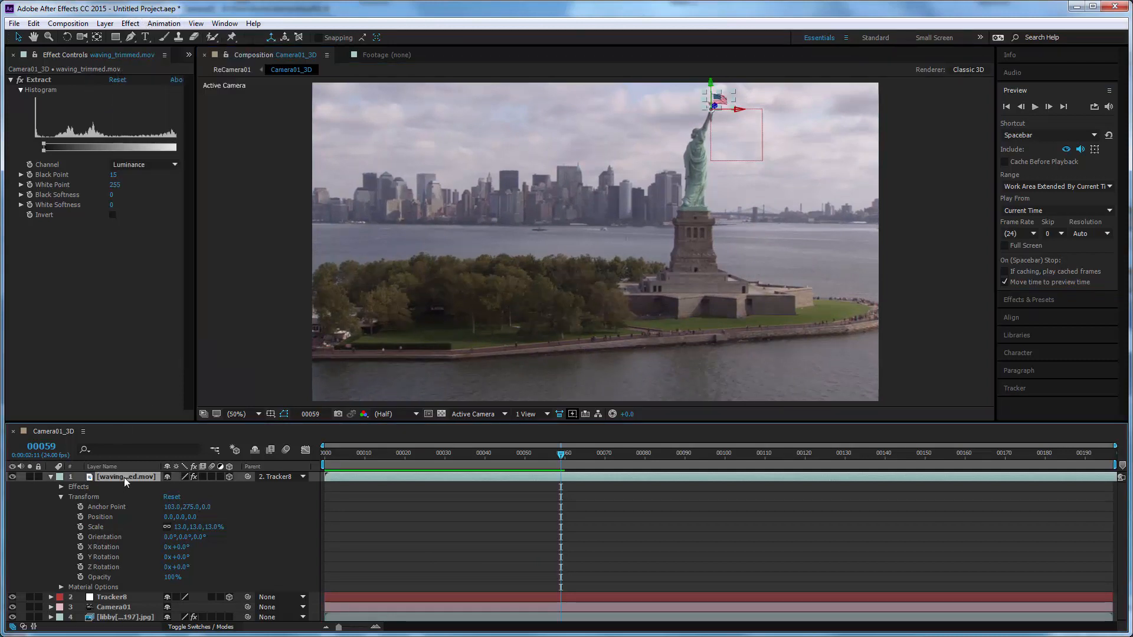
pyautogui.click(126, 24)
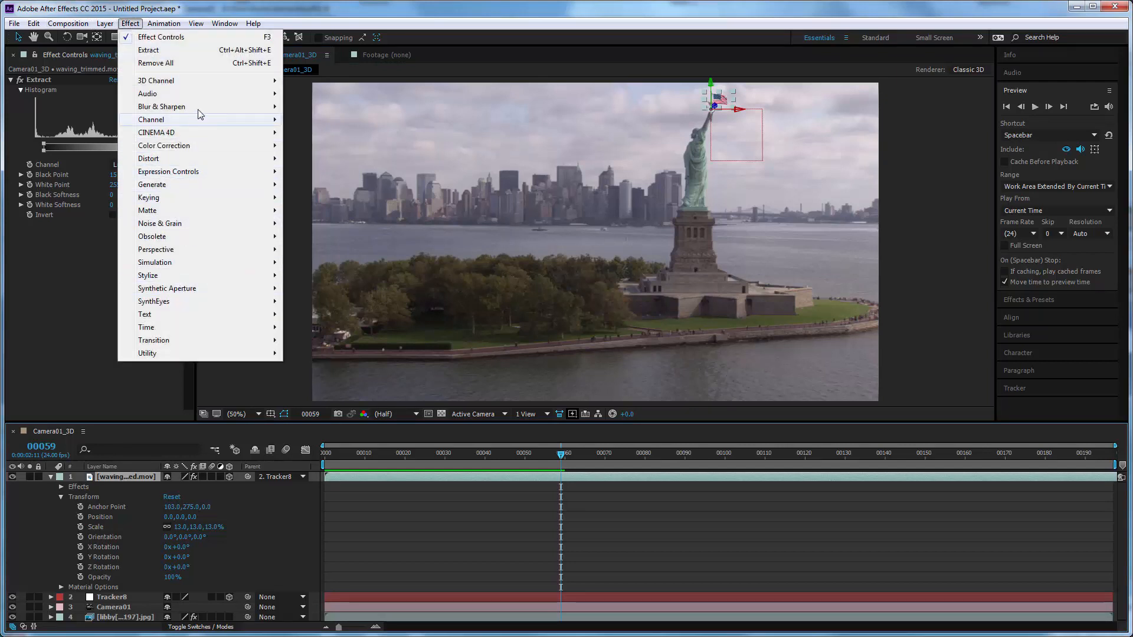
pyautogui.moveTo(204, 146)
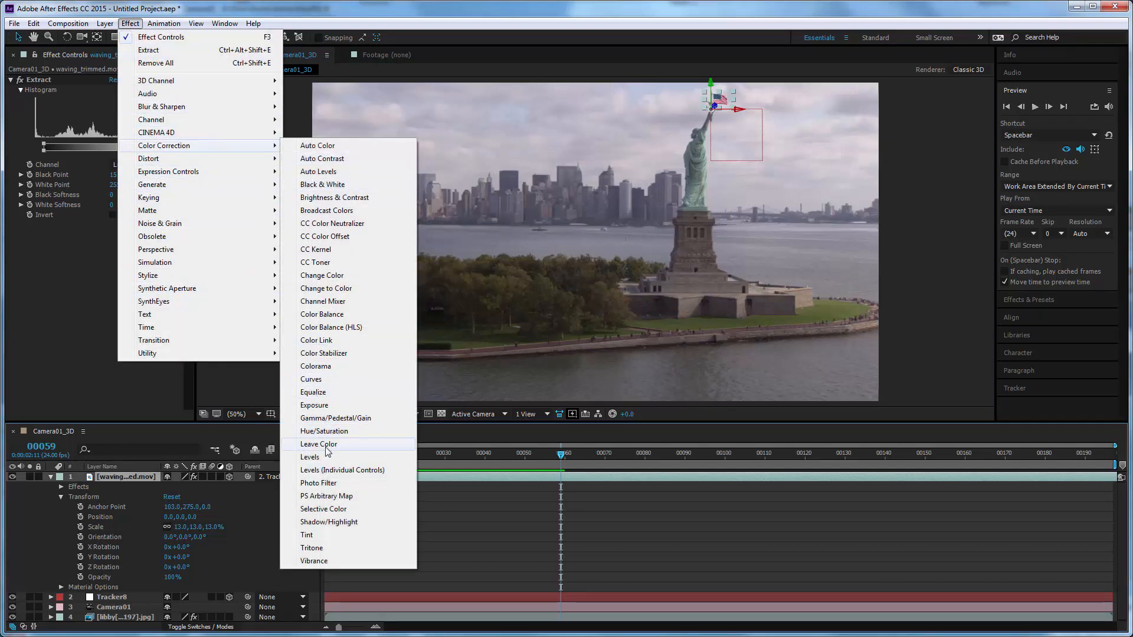
pyautogui.click(310, 457)
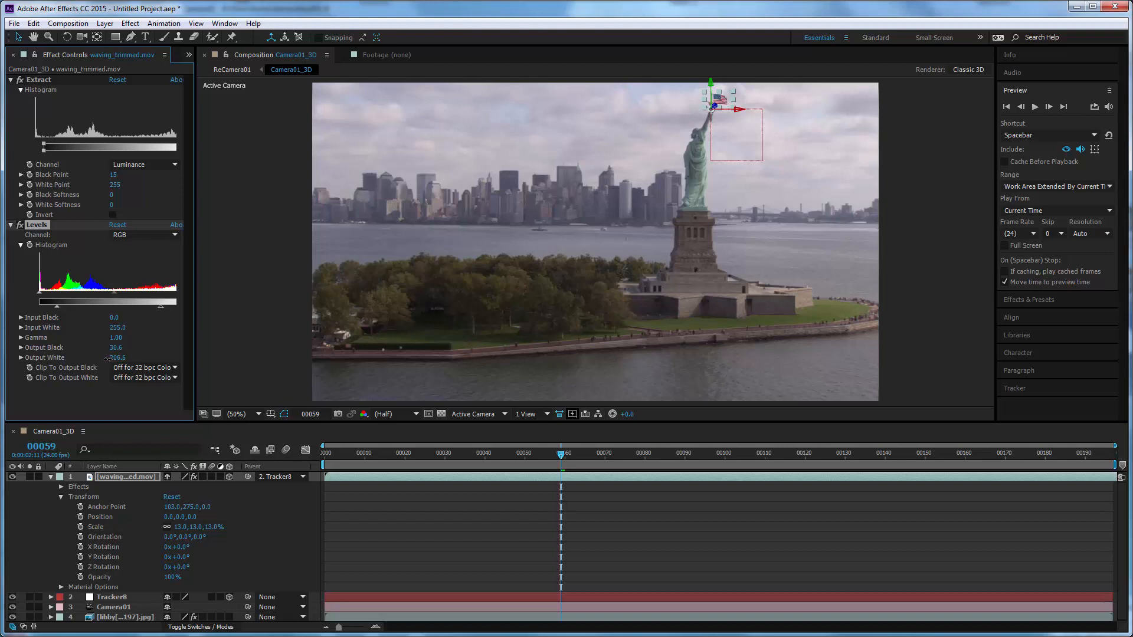
# Add a Gaussian Blur effect with Blurriness 4.7 to the waving_trimmed.mov layer, leaving it deselected.
pyautogui.click(125, 25)
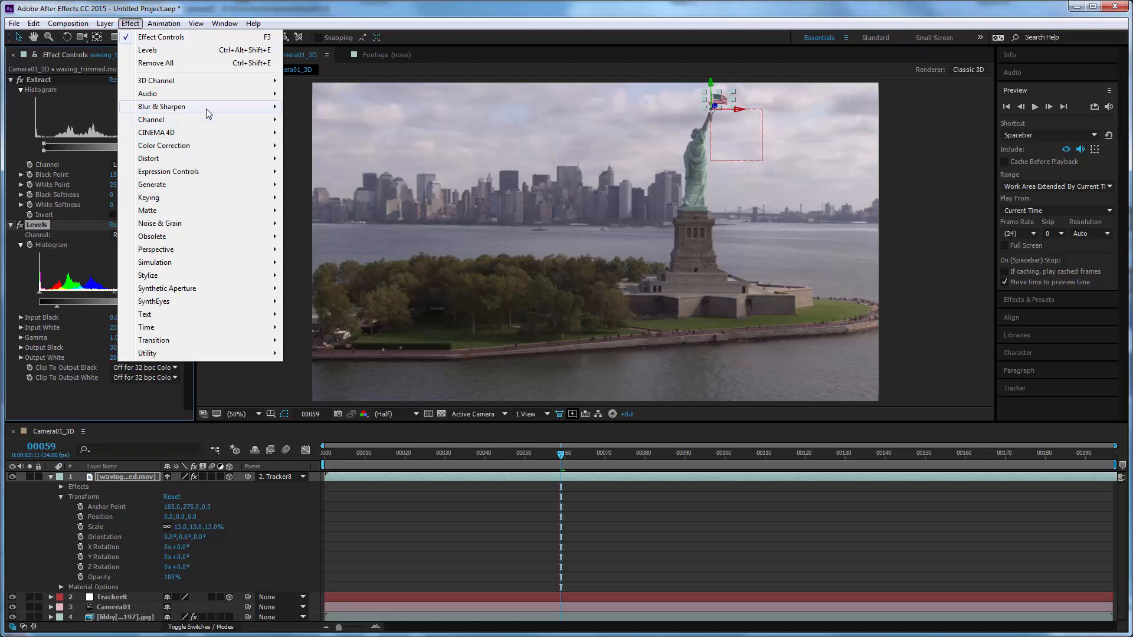
pyautogui.moveTo(207, 108)
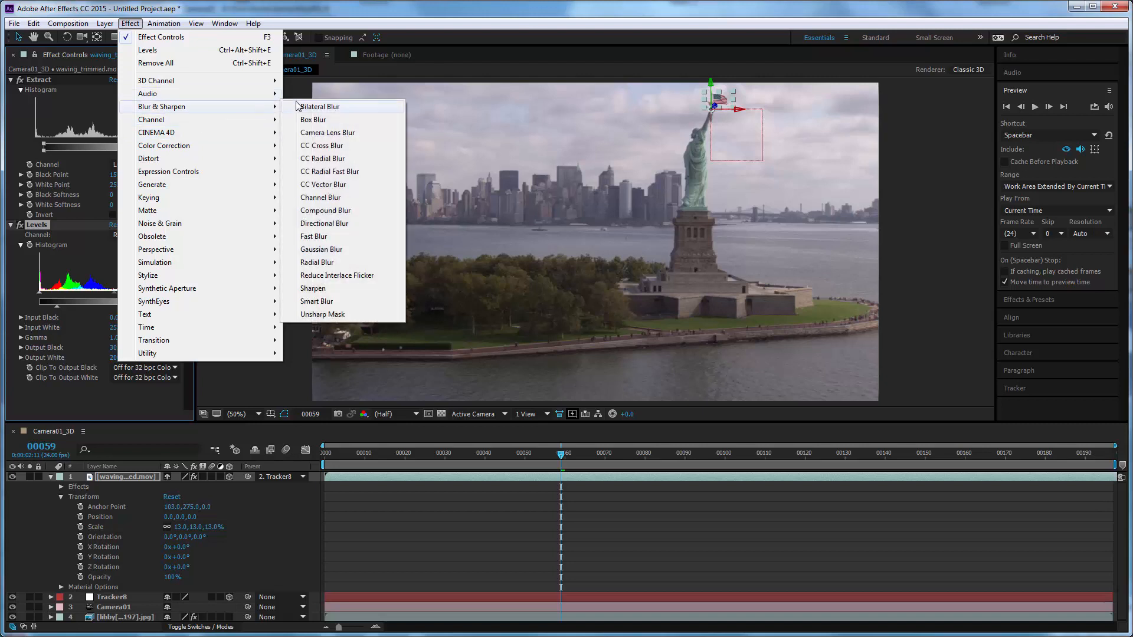
pyautogui.click(319, 250)
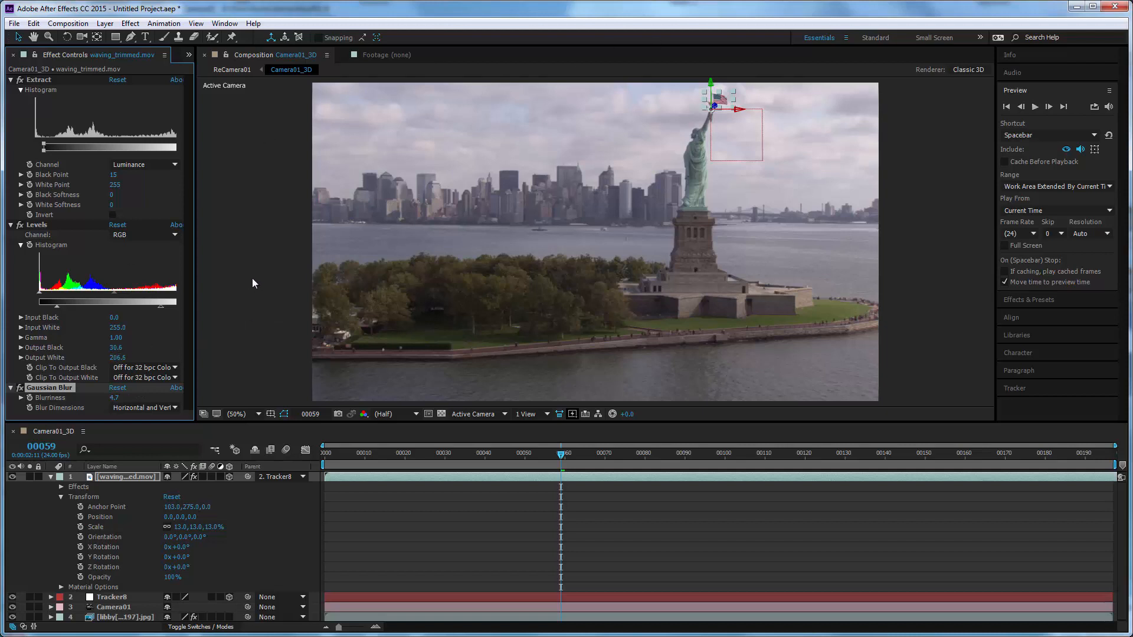
pyautogui.click(41, 522)
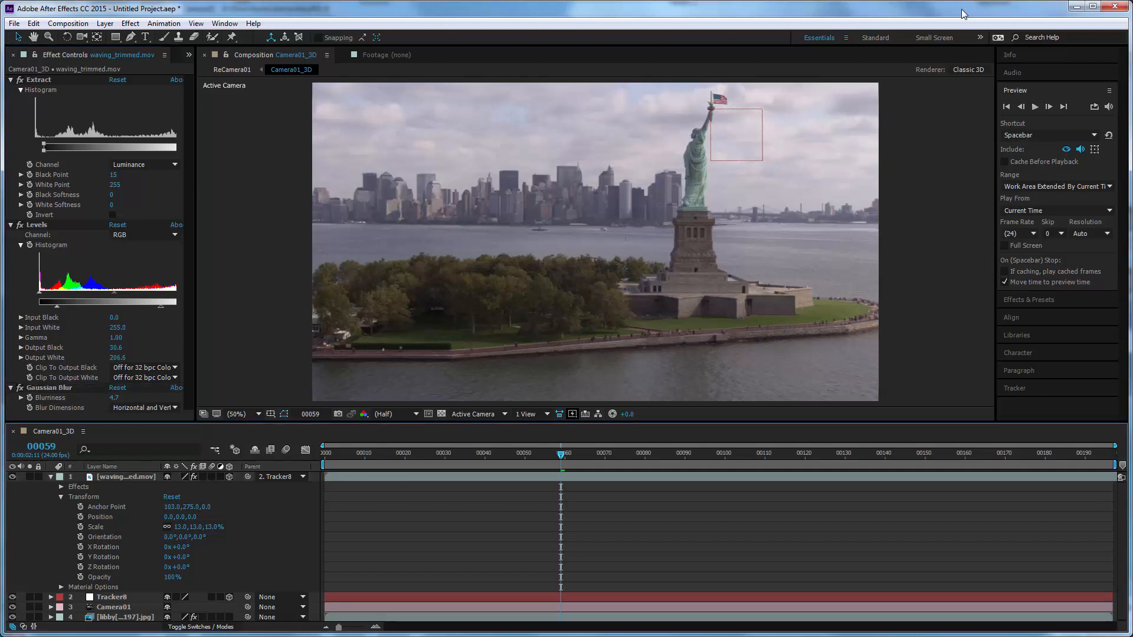
# Play the composition from the first frame to review the color-matched and softened flag.
pyautogui.click(1006, 106)
pyautogui.click(1032, 108)
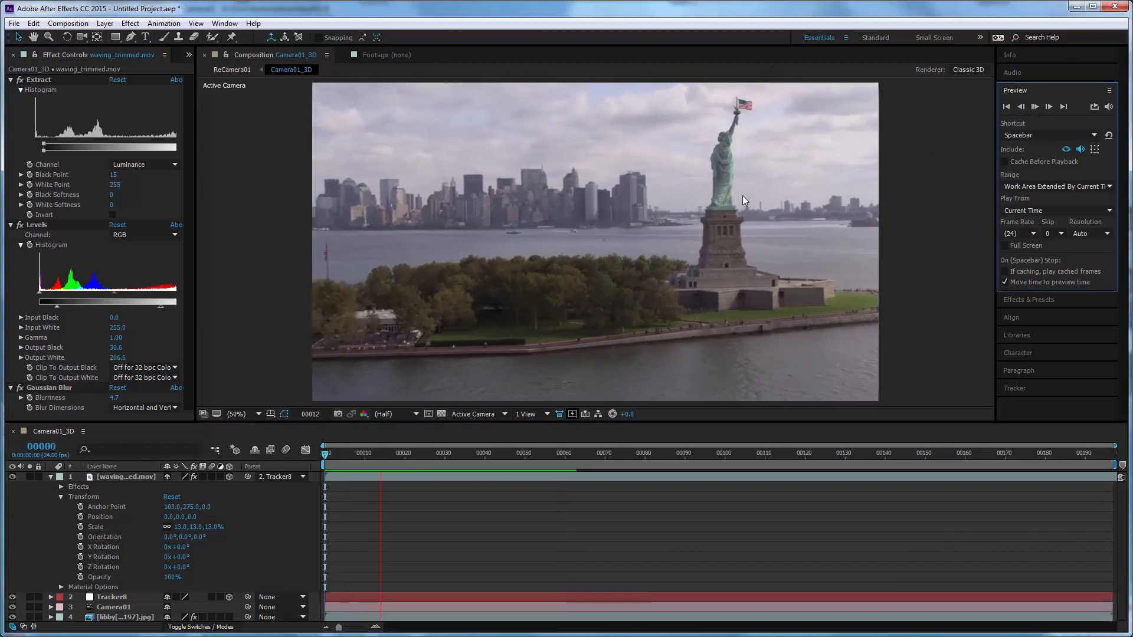